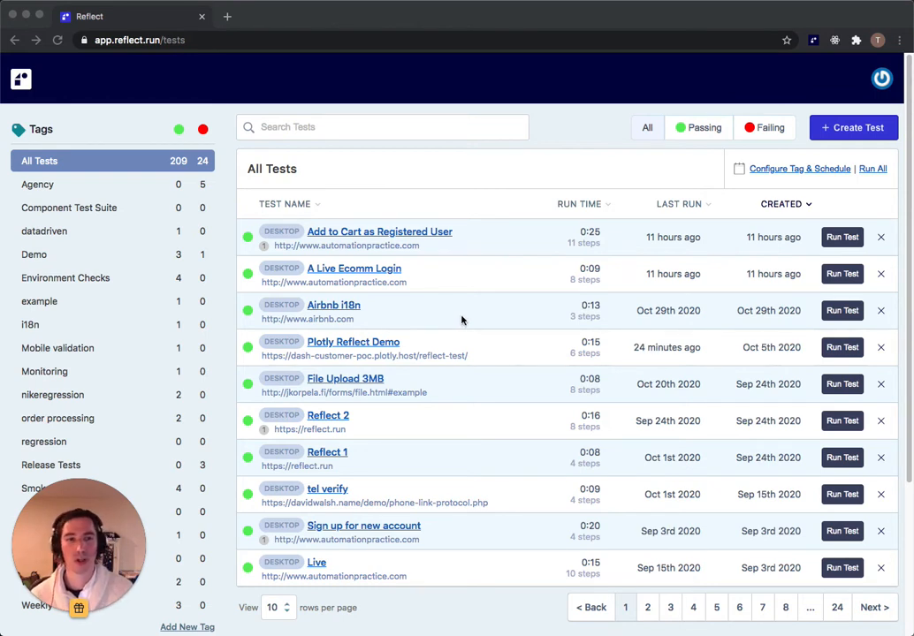
Step: Create a desktop test 'Monday.com Signup' with starting URL monday.com and begin recording
click(829, 127)
click(457, 182)
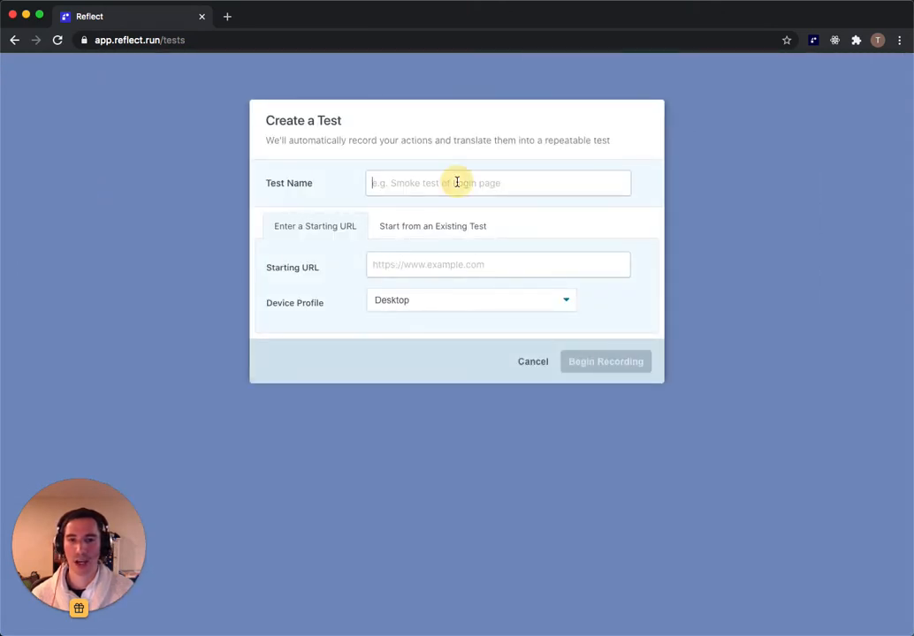
text(Monday.com Signup)
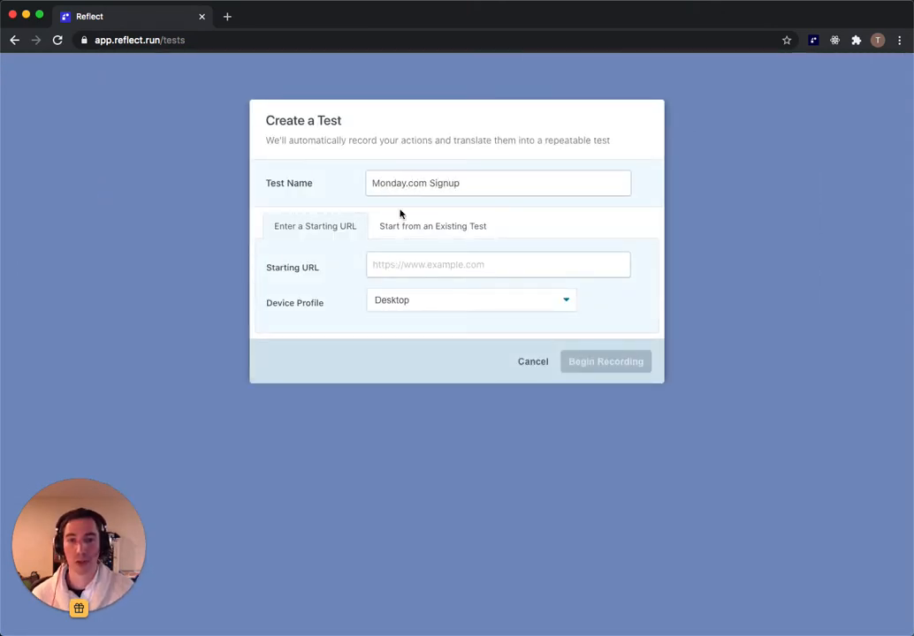
click(435, 255)
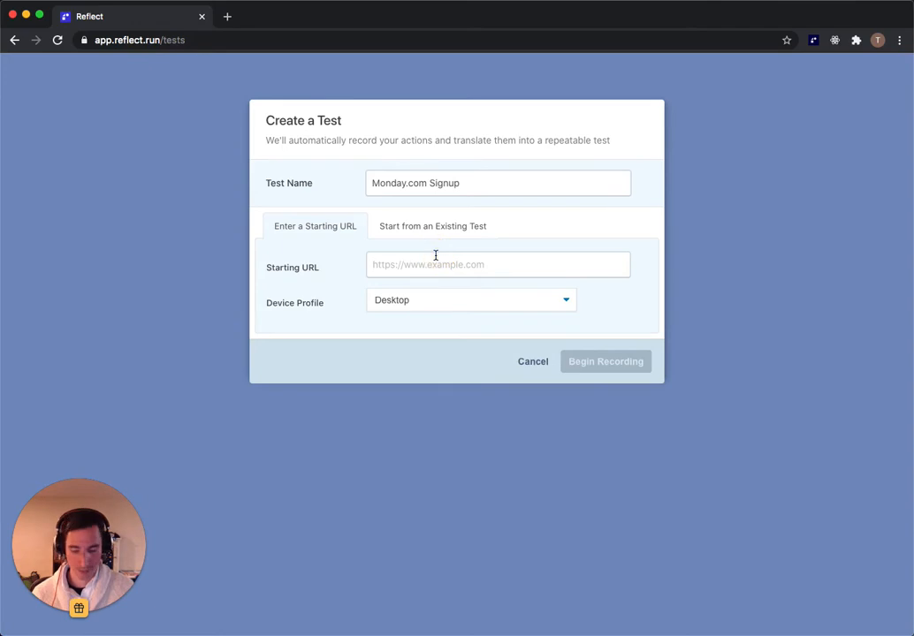
text(monday.com)
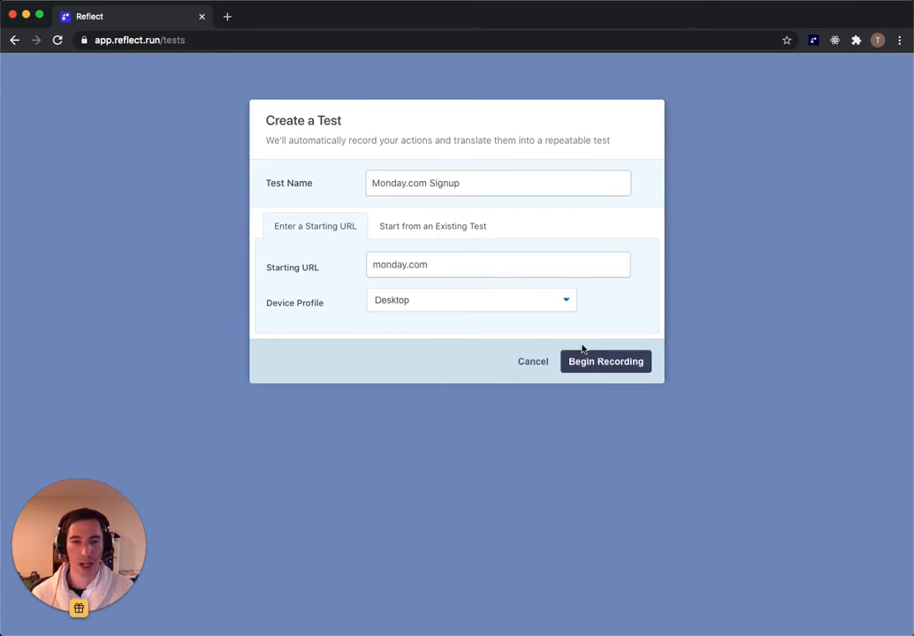
click(597, 362)
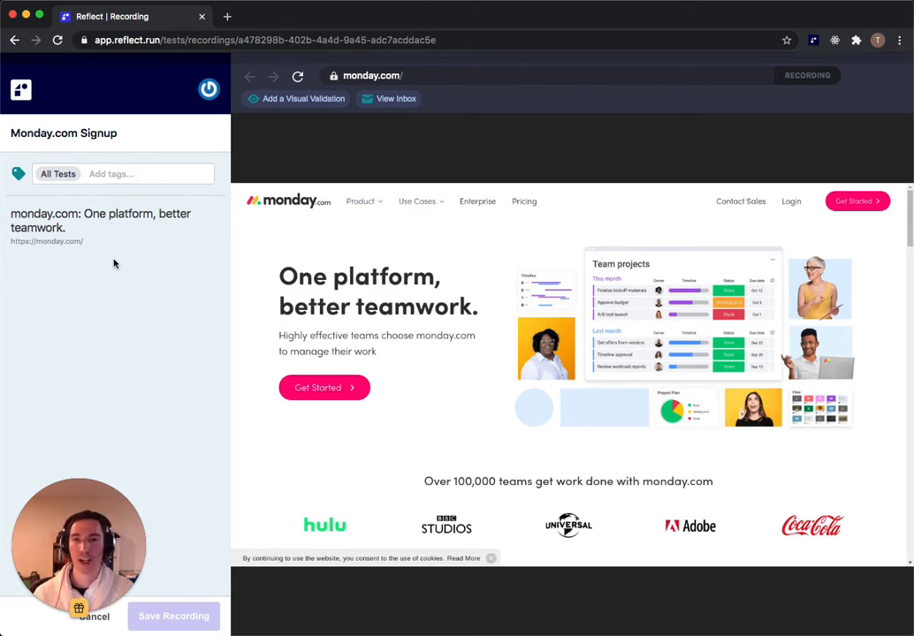
Step: Add a visual validation of the header Get Started button, then click Get Started
click(276, 101)
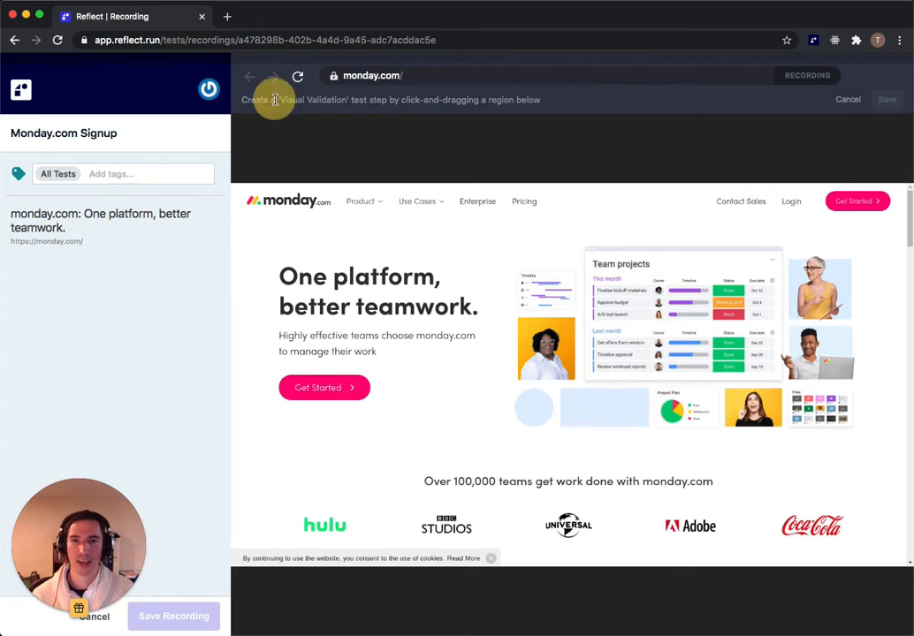
drag(826, 190, 887, 213)
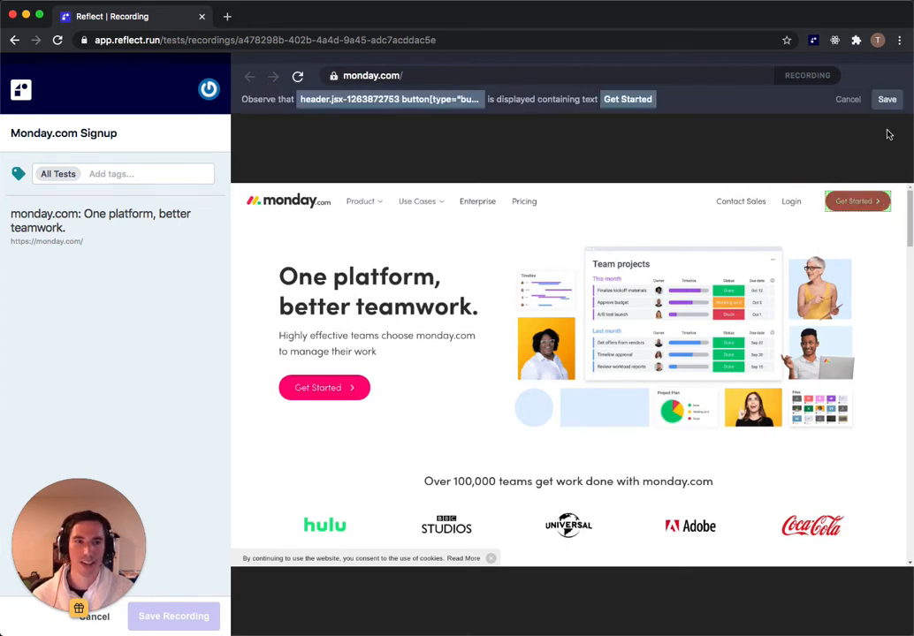
click(888, 100)
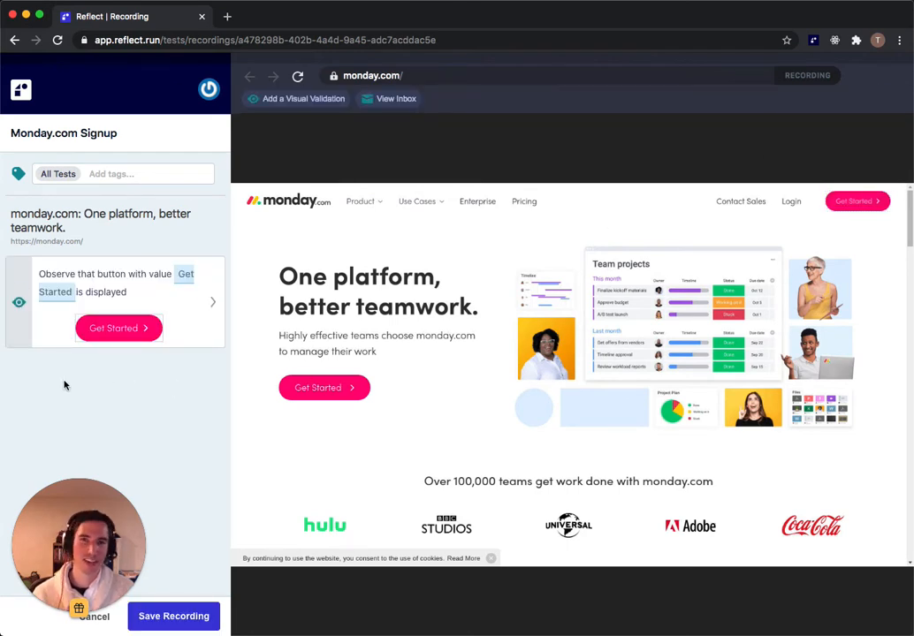
click(855, 203)
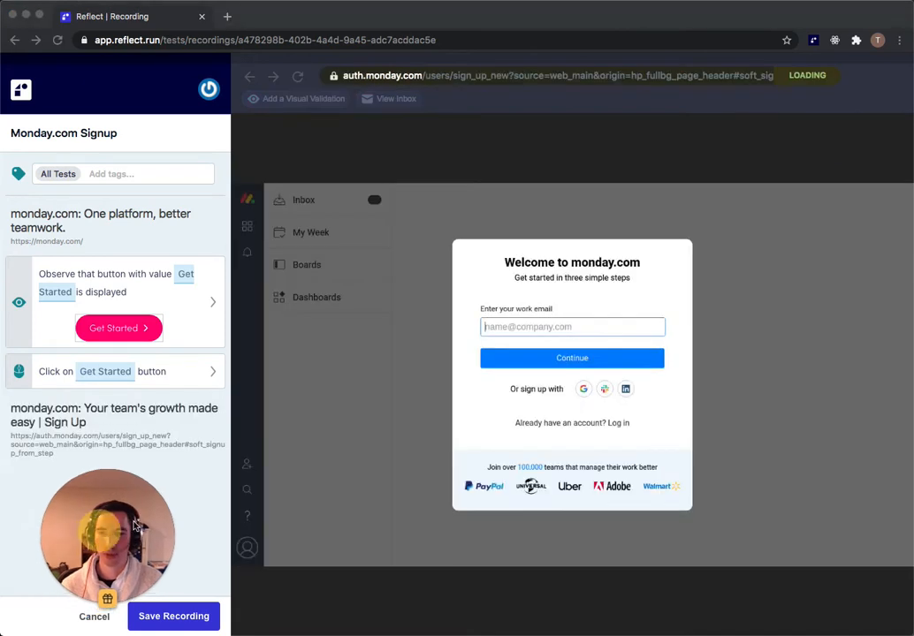
drag(72, 546, 826, 561)
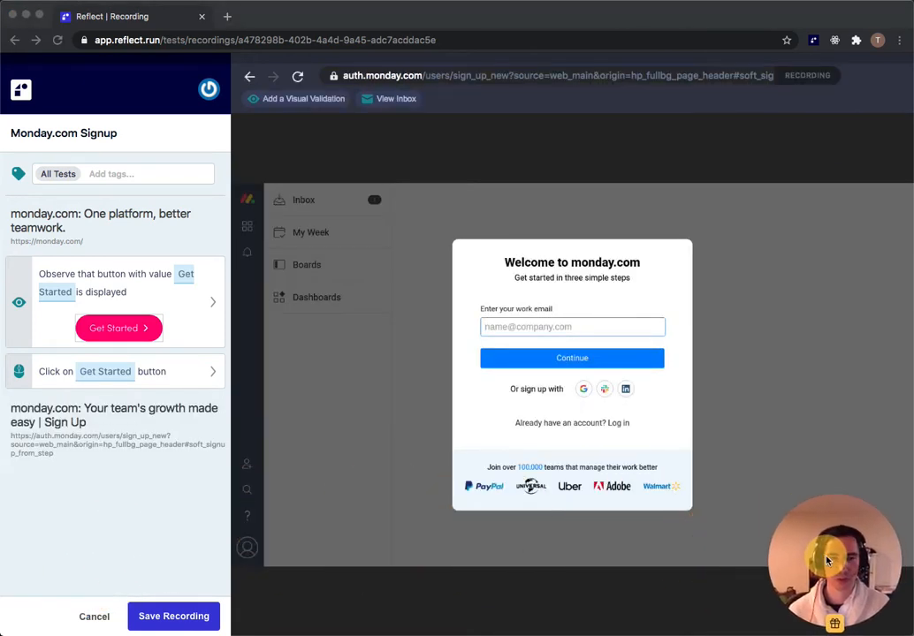
Step: Enter a test work email, continue, and choose Create a new account
click(553, 327)
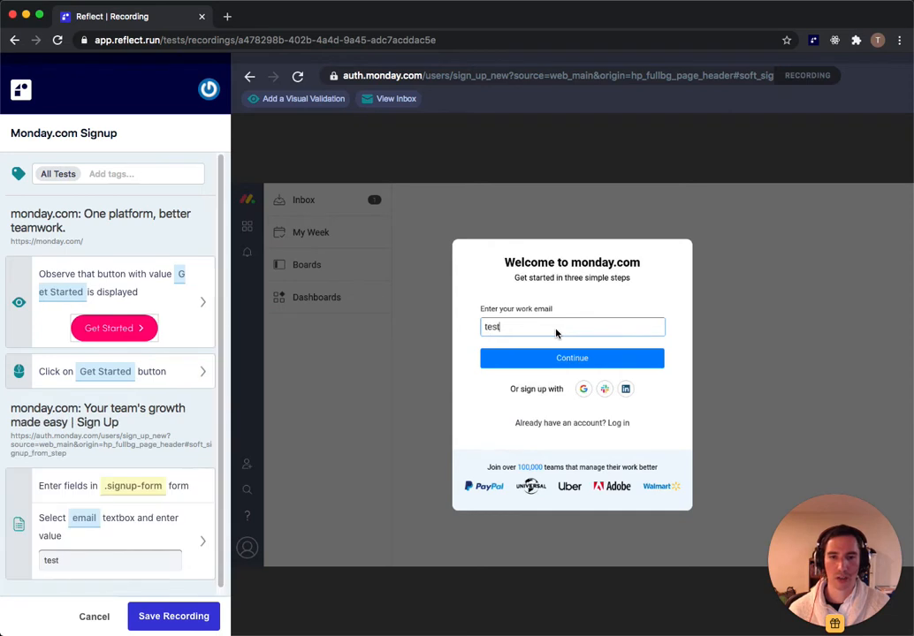
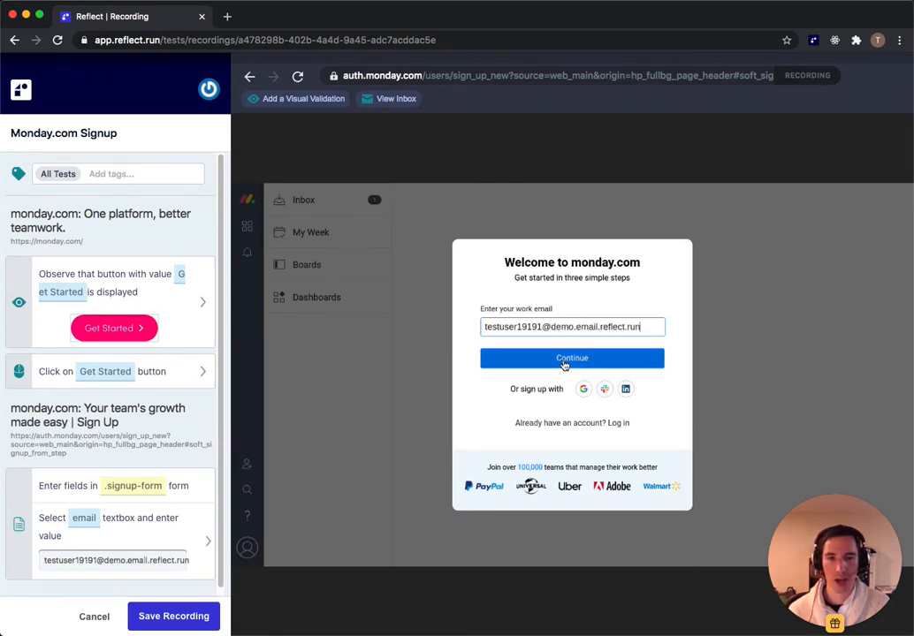
click(565, 363)
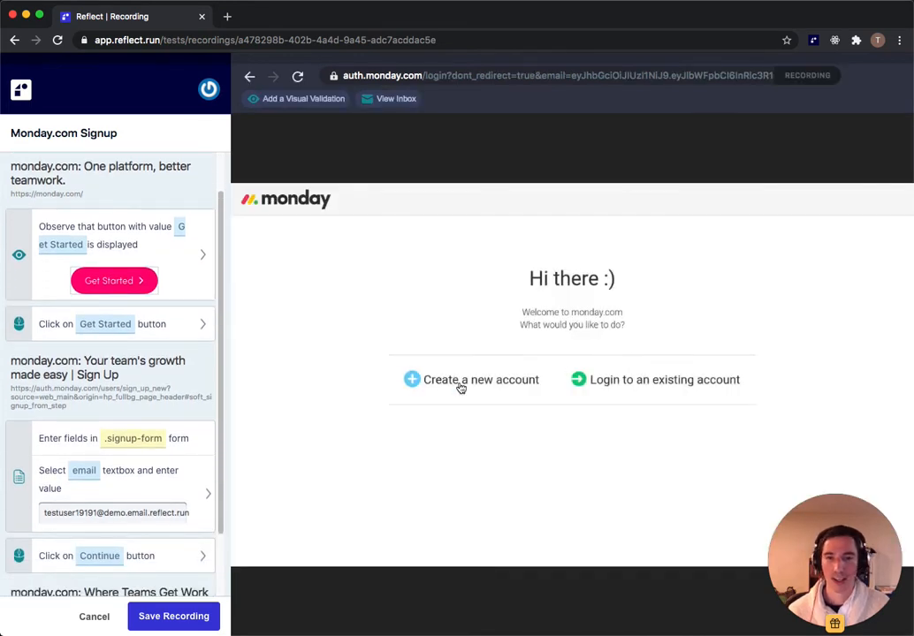
click(457, 382)
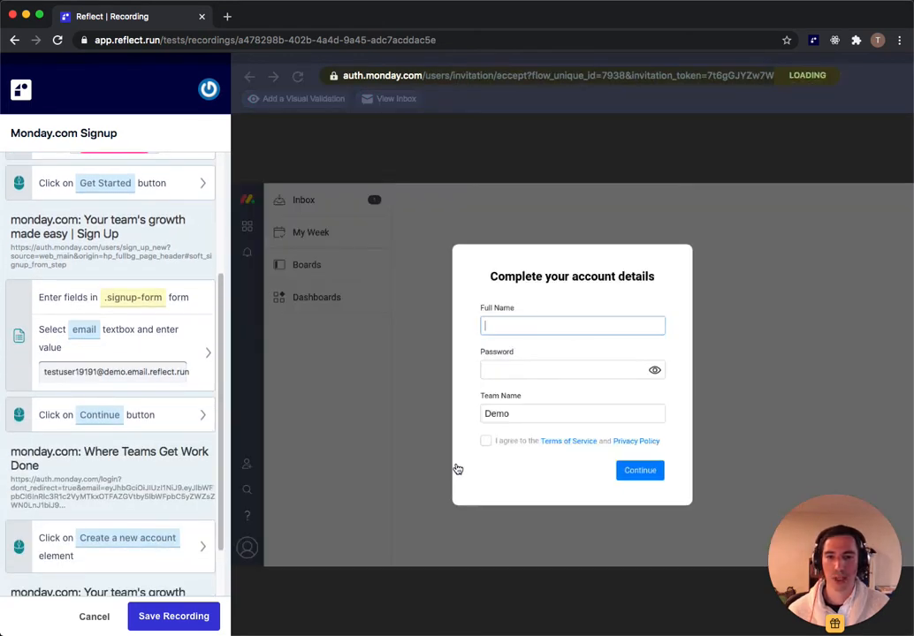
Step: Enable 'Skip test step if selection fails' on the Create a new account click step
click(111, 554)
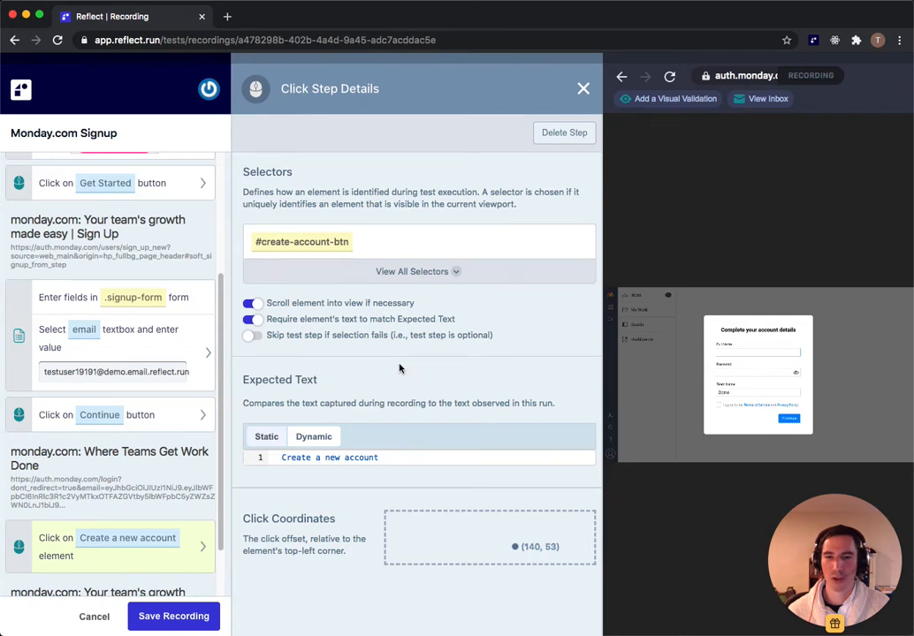
click(251, 338)
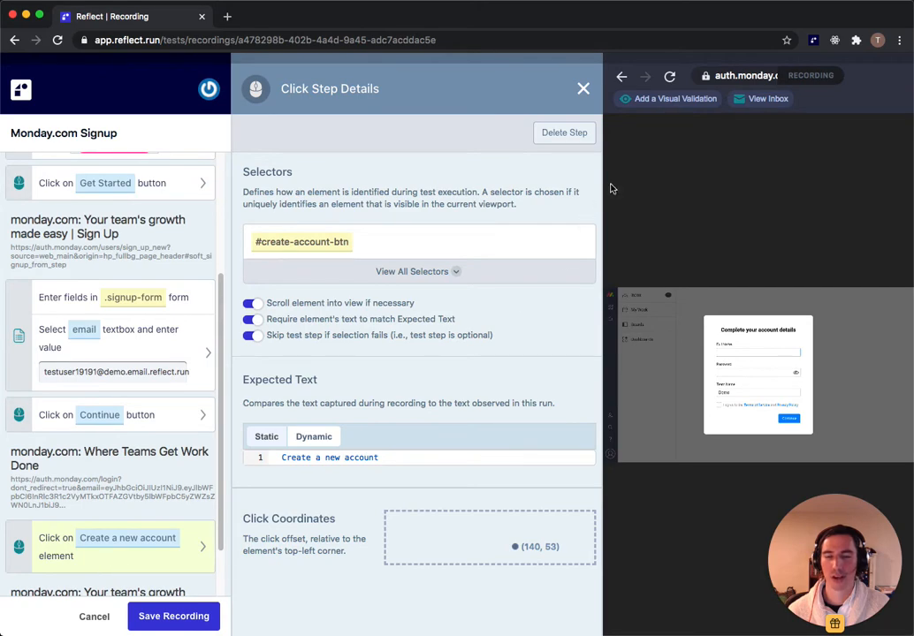
click(584, 89)
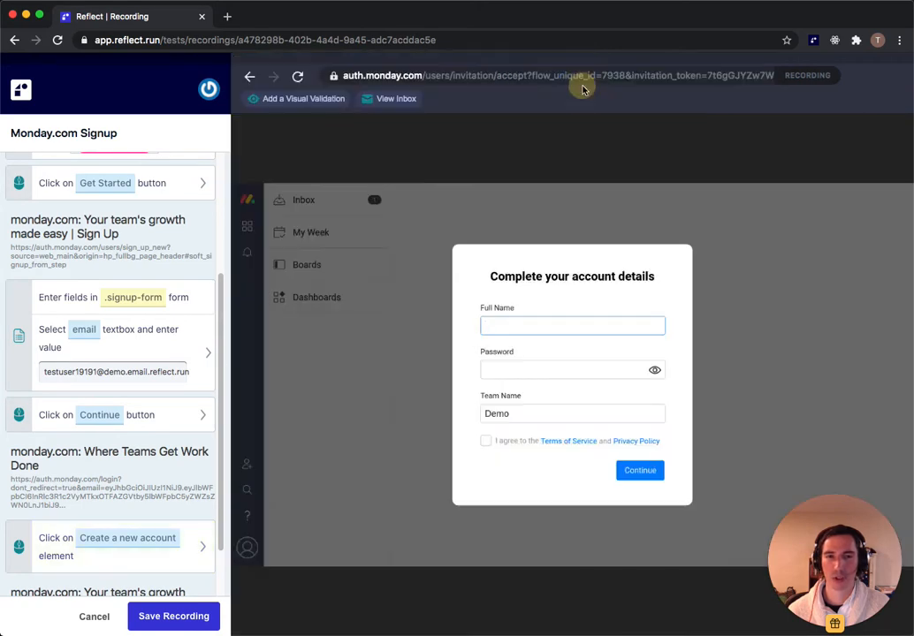
Step: Enter full name 'Test User' and a password, agree to the terms, and continue
click(583, 327)
text(Test User)
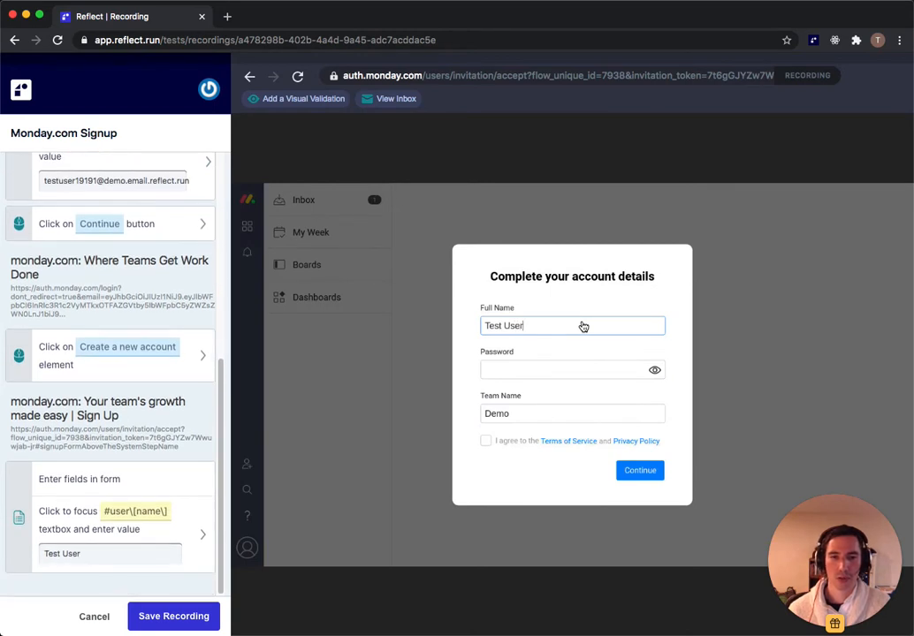
key(Tab)
text(••••)
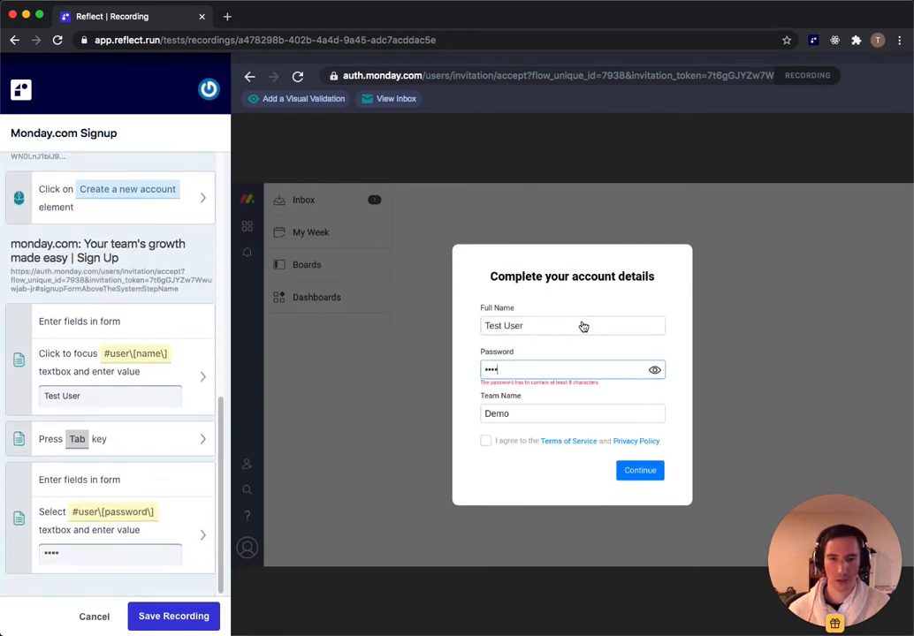
key(BackSpace)
key(BackSpace)
key(BackSpace)
text(•••••••••••••)
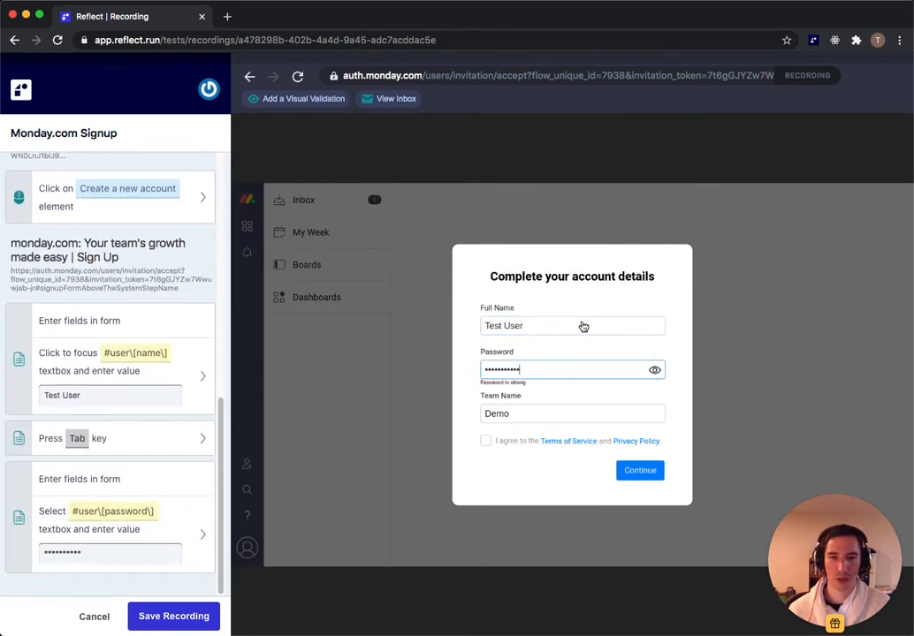
text(•)
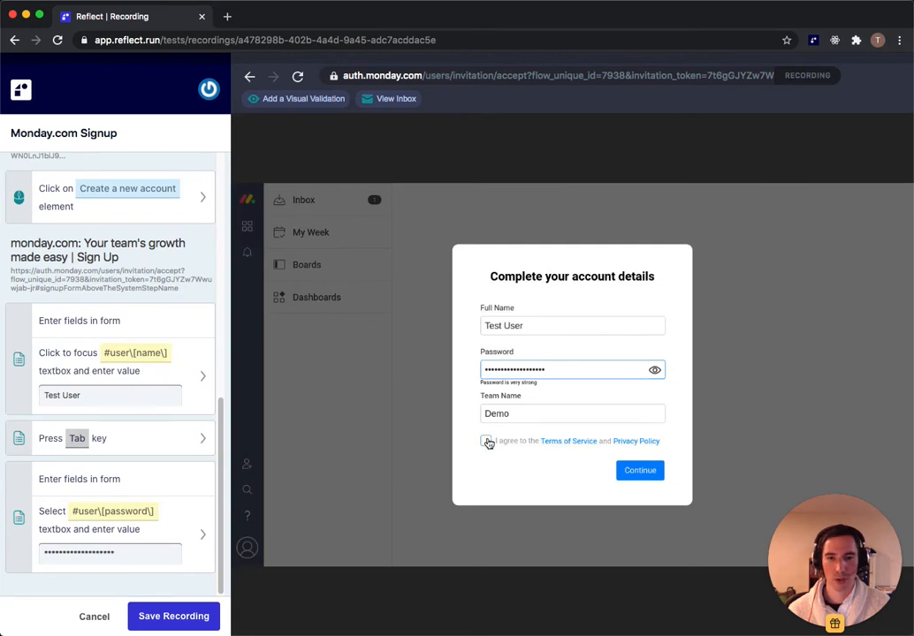
click(486, 439)
click(640, 471)
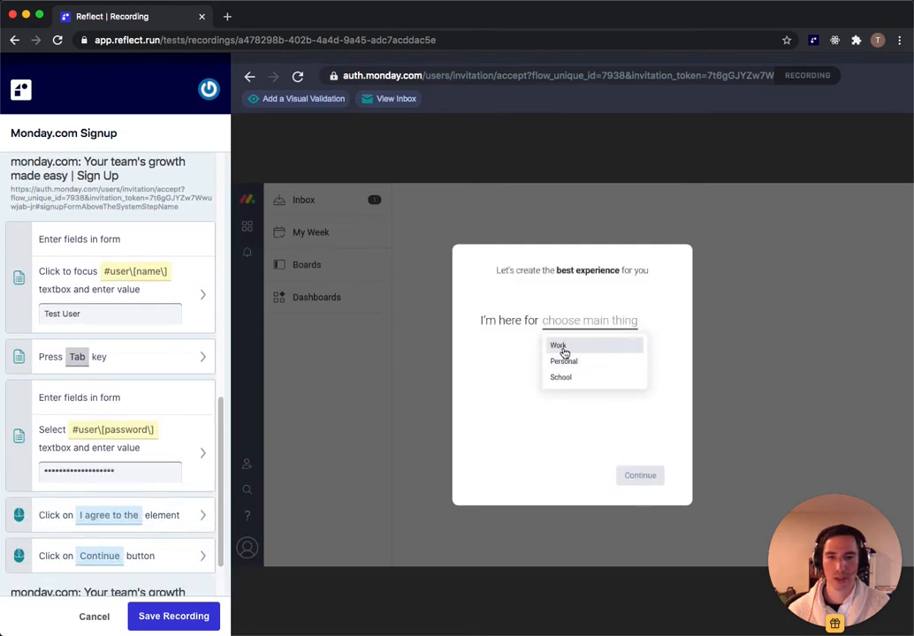
Step: Answer Work, Orders & Logistics, Construction and Inventory Management in the onboarding questions
click(563, 351)
click(557, 397)
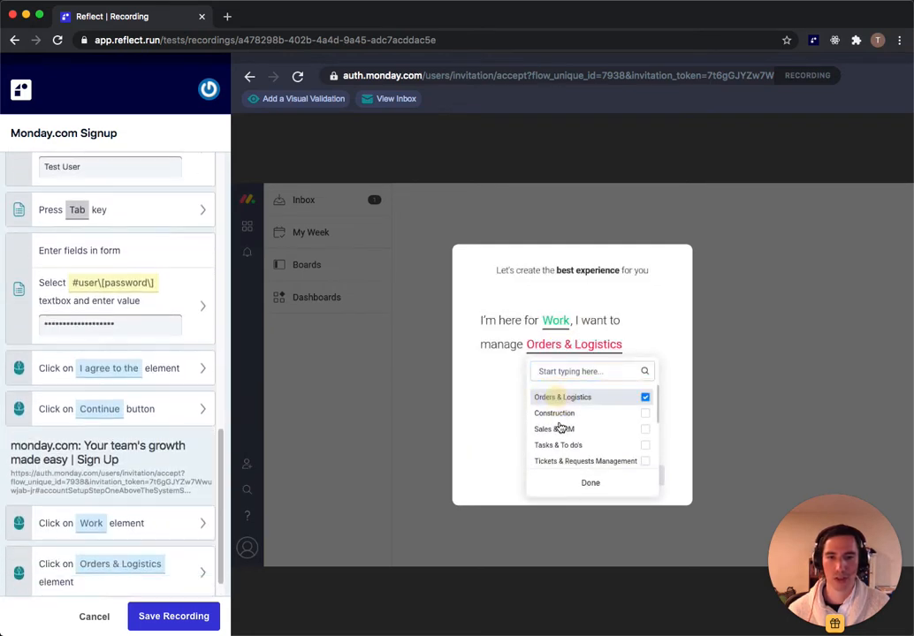
click(557, 414)
click(586, 482)
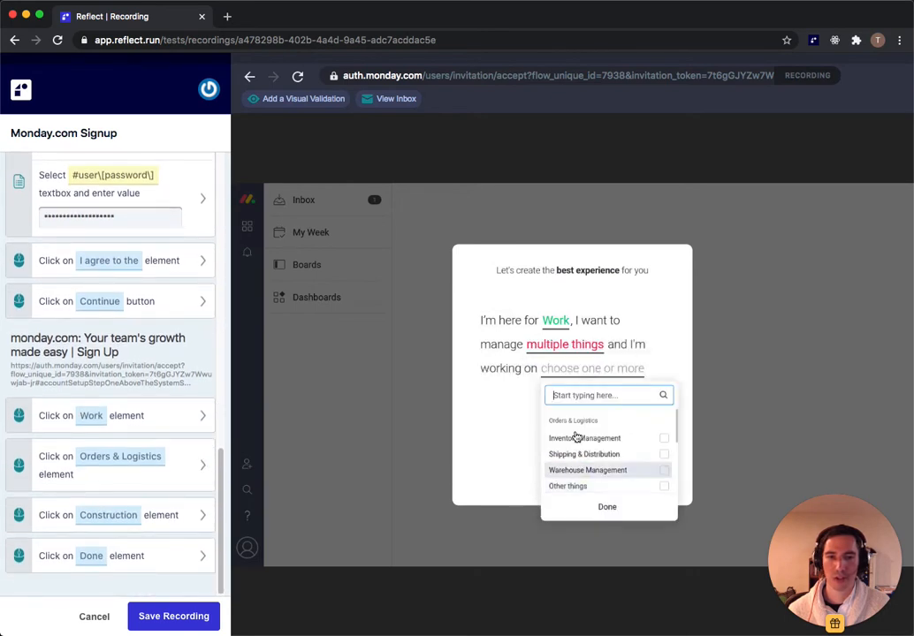
click(578, 440)
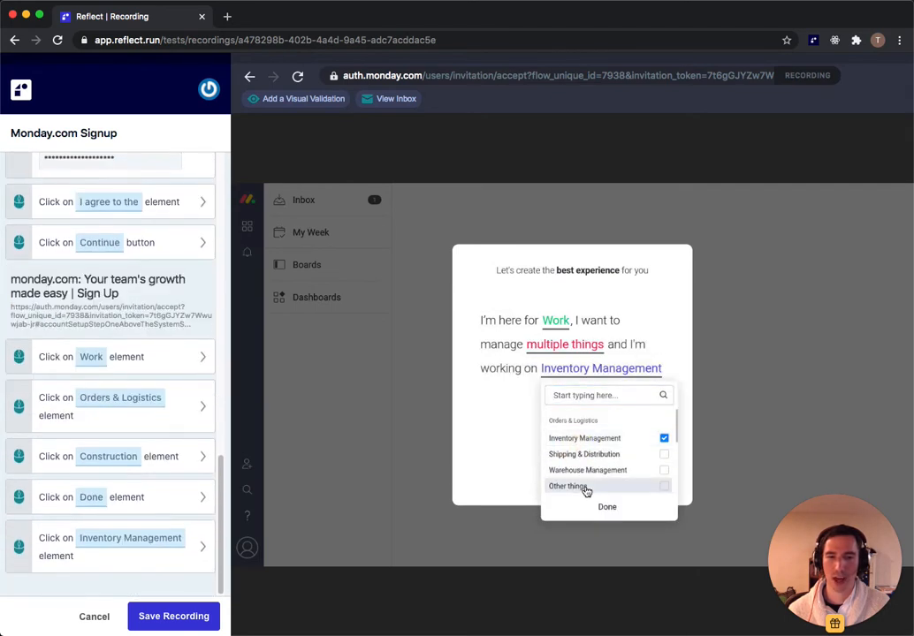
click(607, 507)
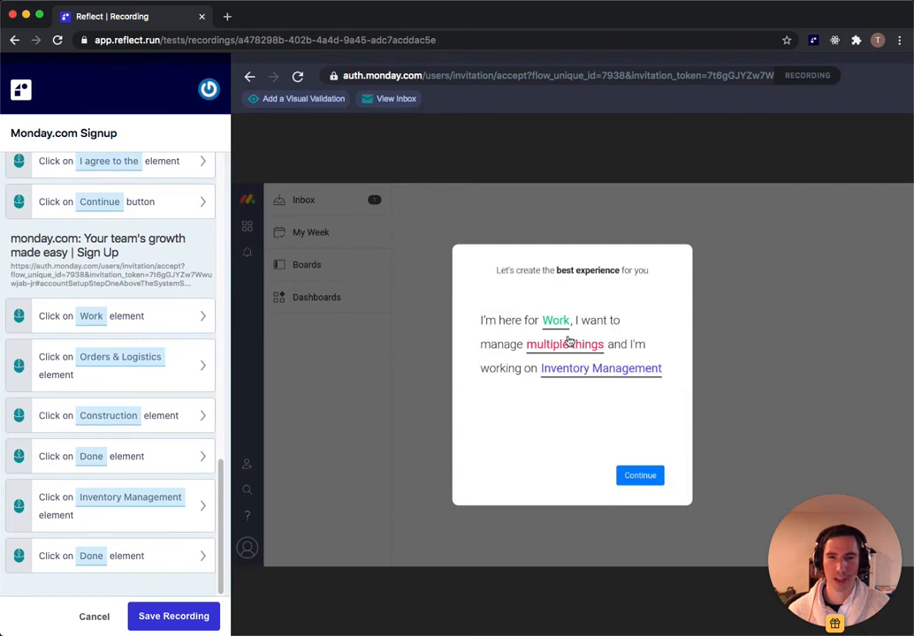
click(642, 478)
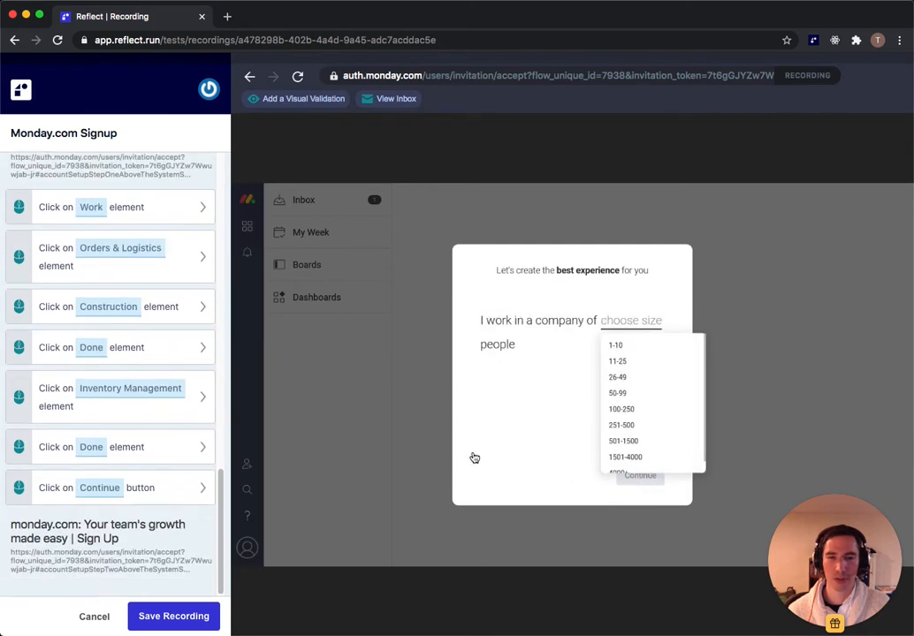
Step: Choose company size 11-25, role Team leader and team size 11-15, then continue
click(616, 362)
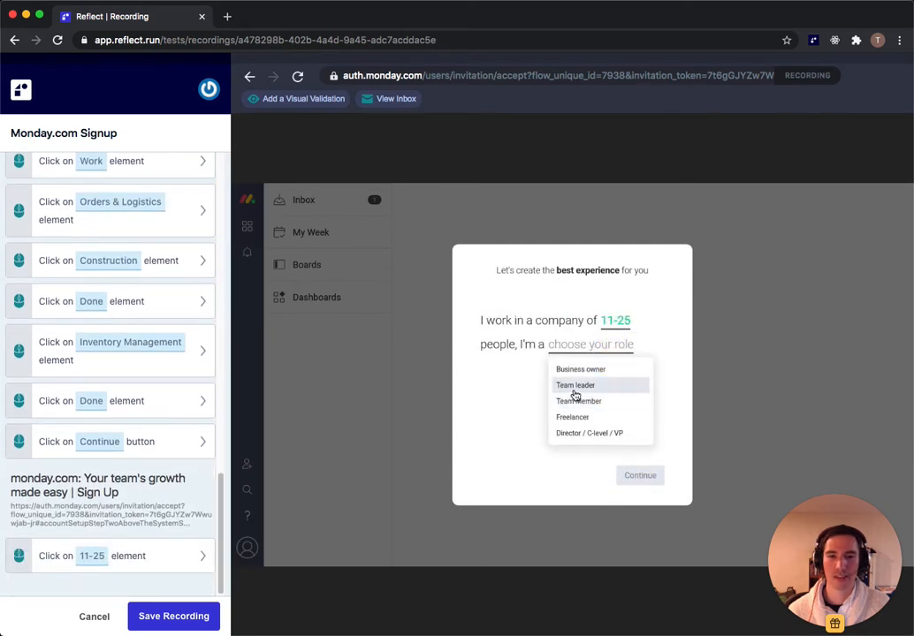
click(574, 386)
click(555, 439)
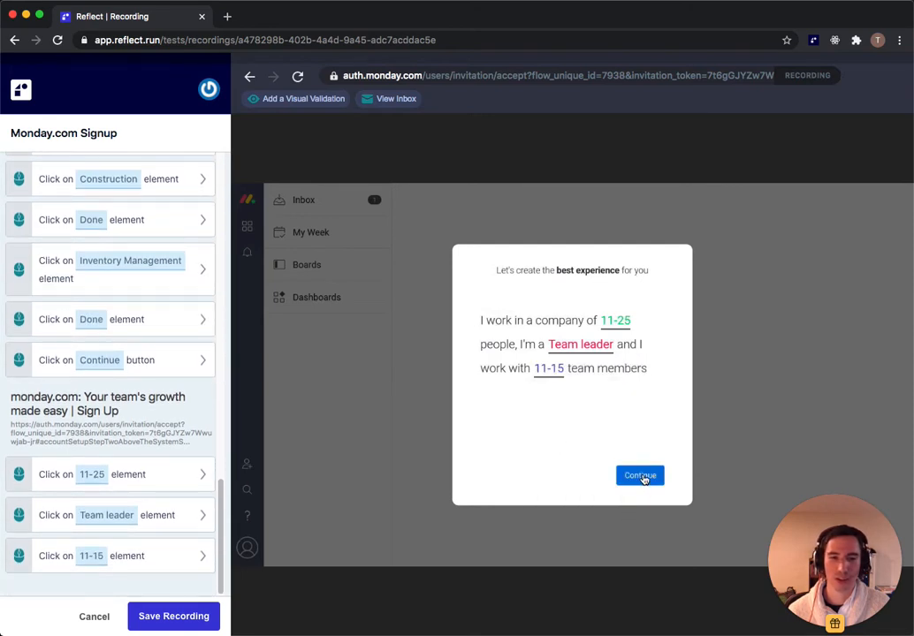
click(642, 477)
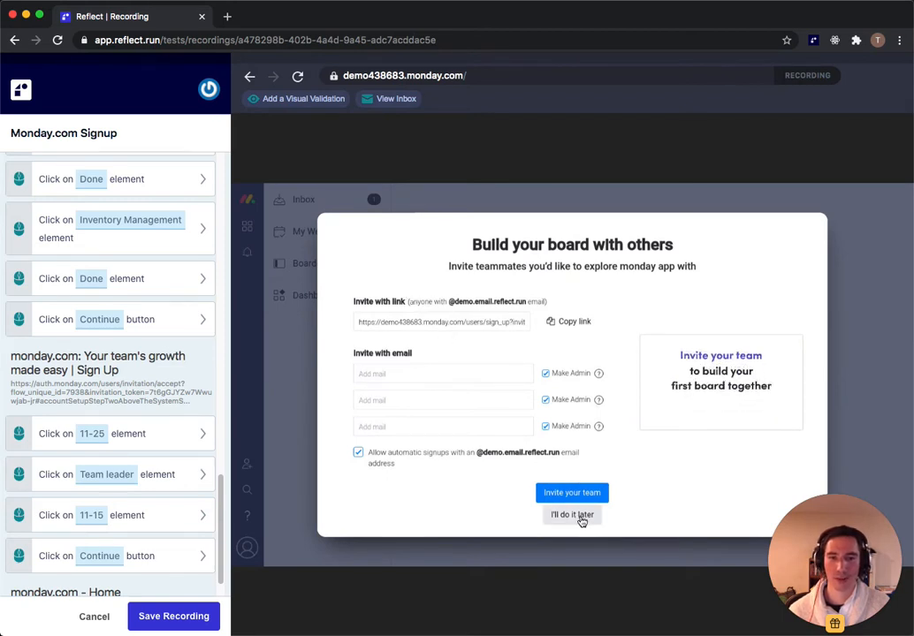
Step: Add a visual validation that the 'I'll do it later' link is displayed
click(303, 108)
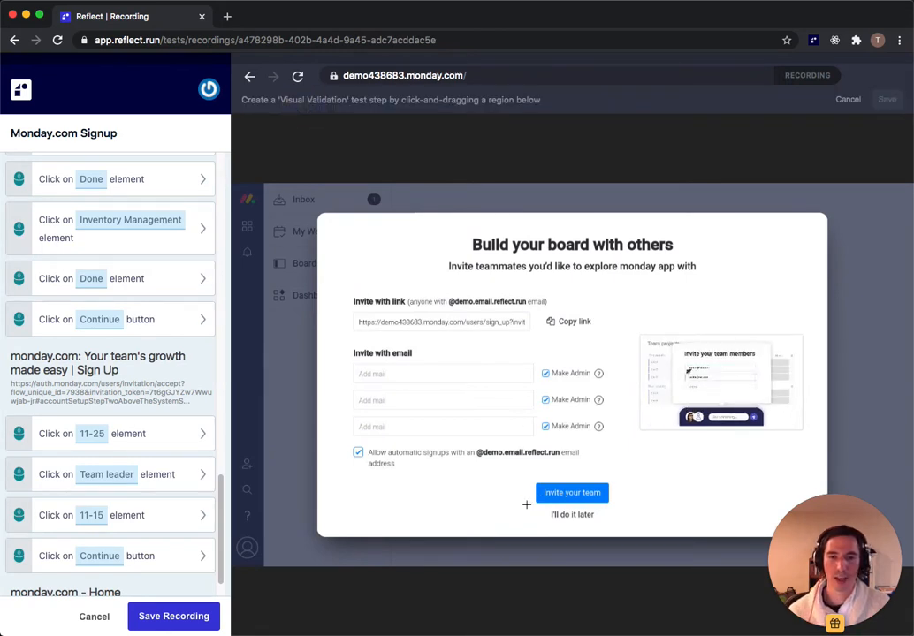
drag(526, 504, 631, 524)
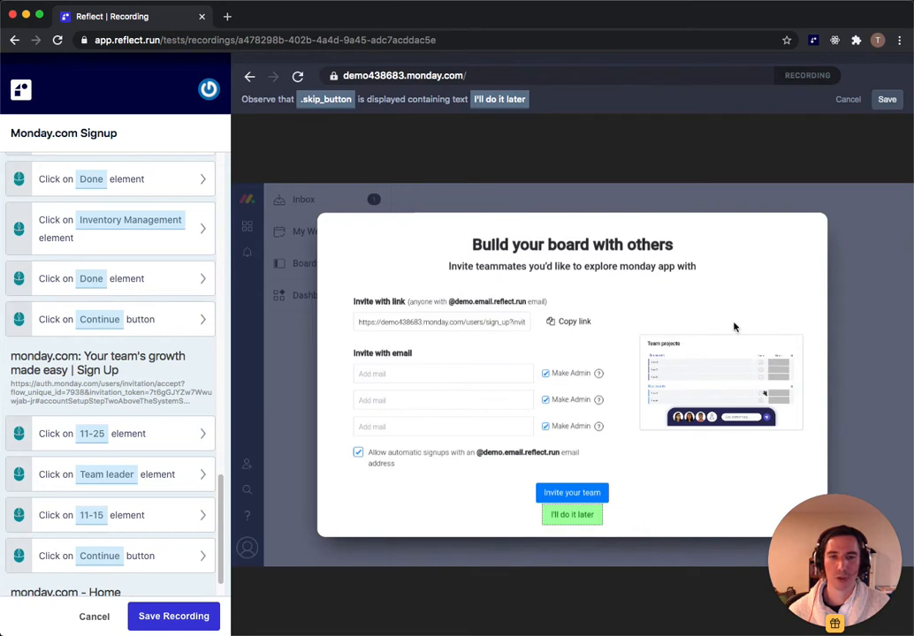
click(889, 100)
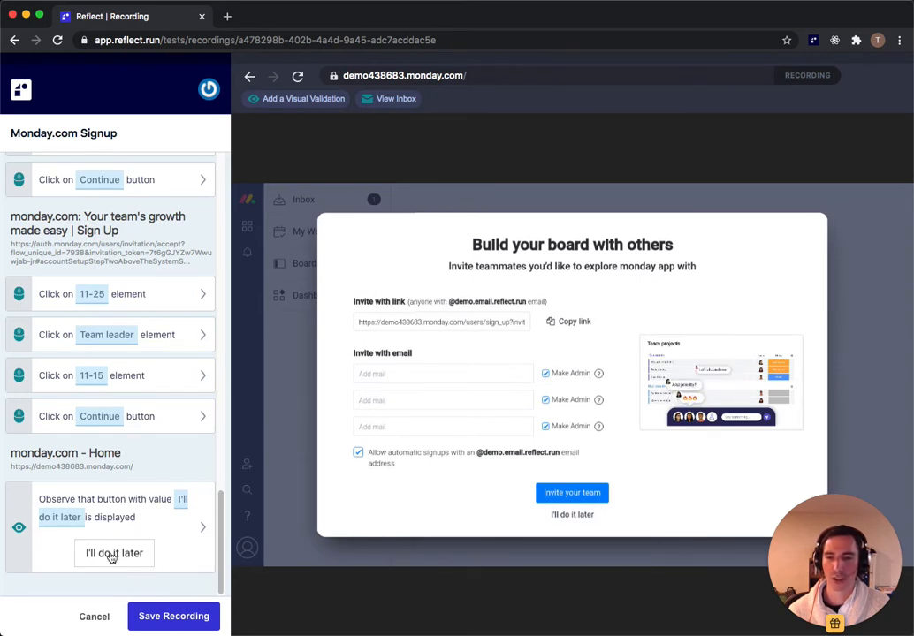
Step: Skip inviting teammates, close the Template center, and mark the email-confirmation banner for validation
click(582, 517)
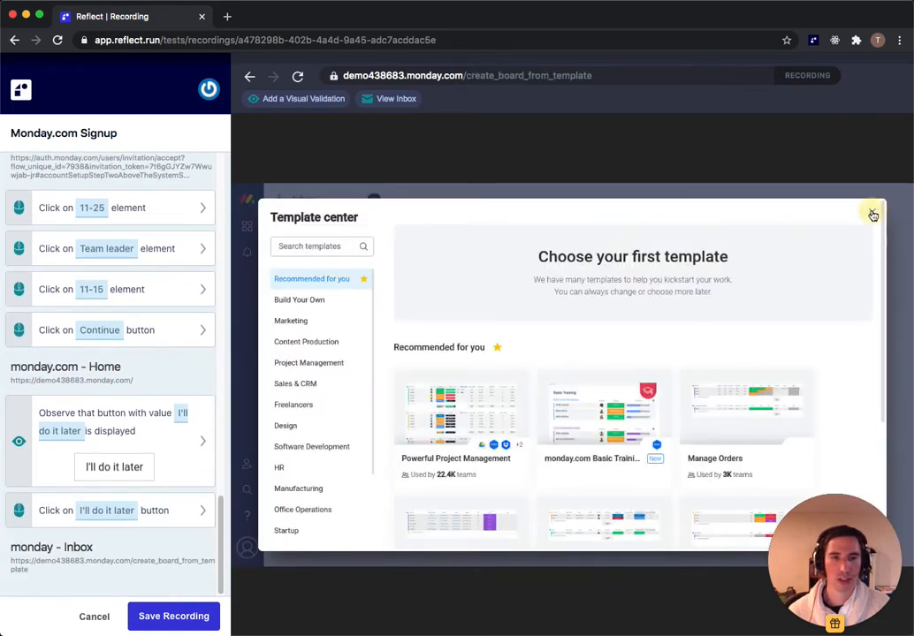
click(872, 214)
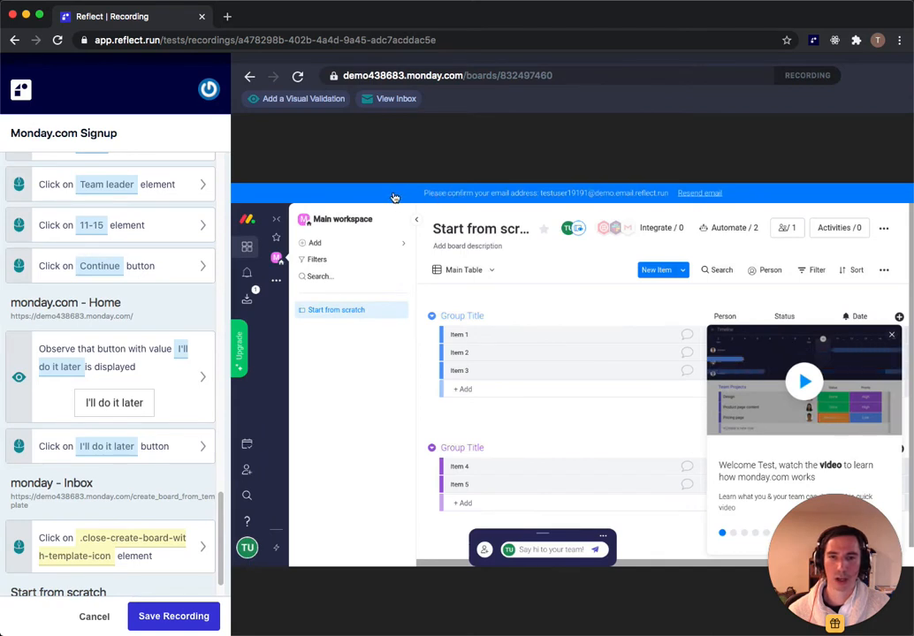
click(291, 98)
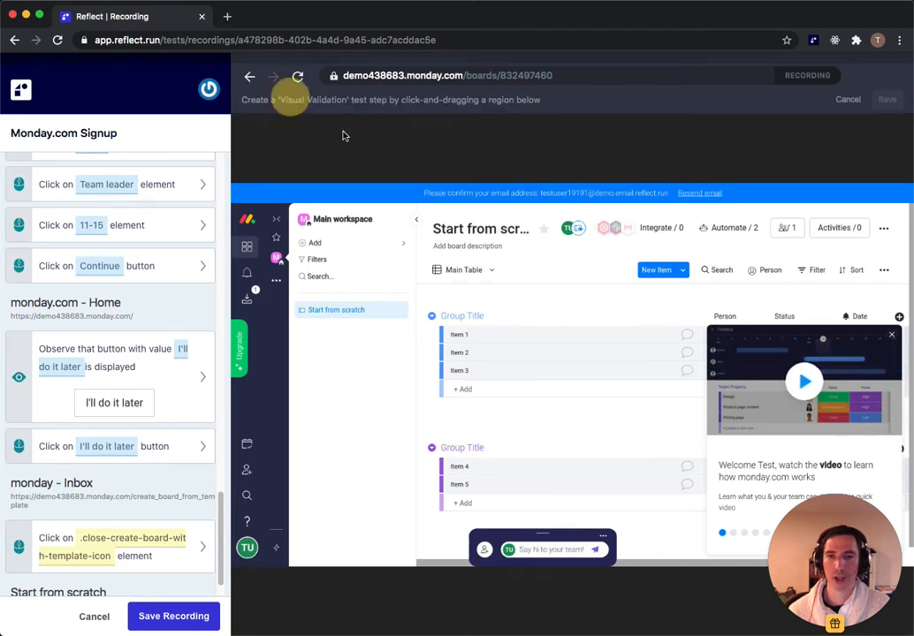
drag(416, 185, 674, 196)
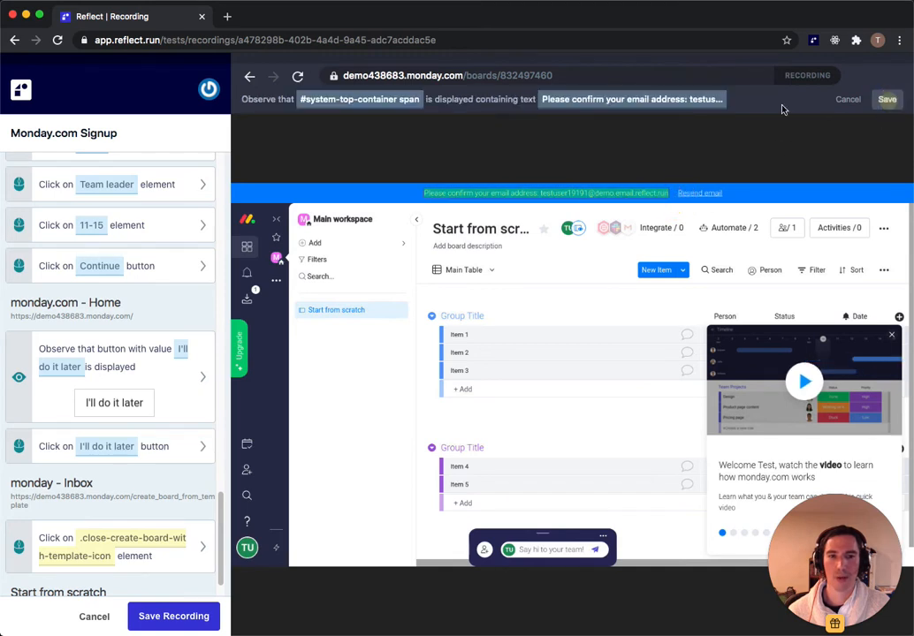
scroll(98, 456, down, 2)
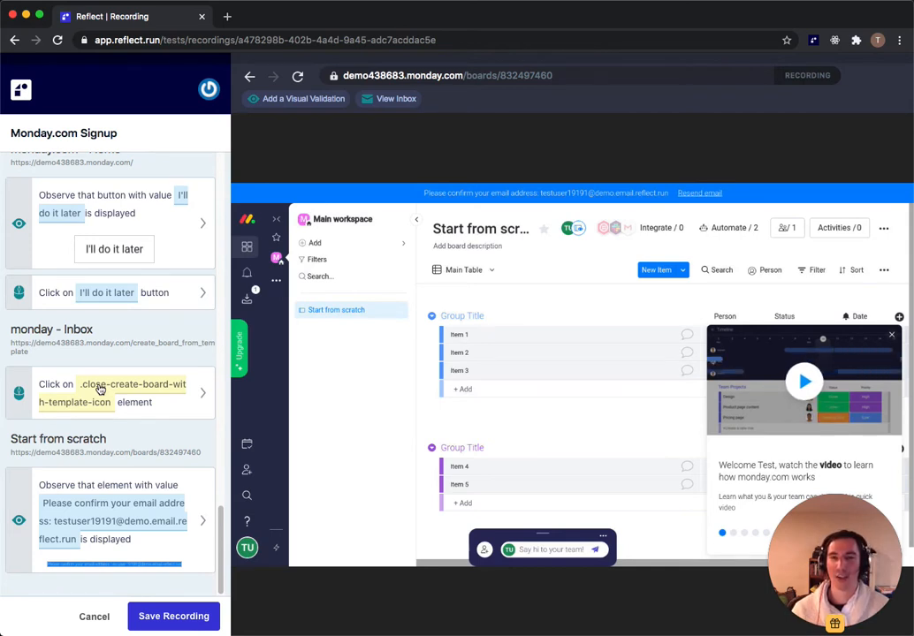
Step: Make the email entry step take its text from the randomReflectEmail variable
scroll(106, 305, up, 10)
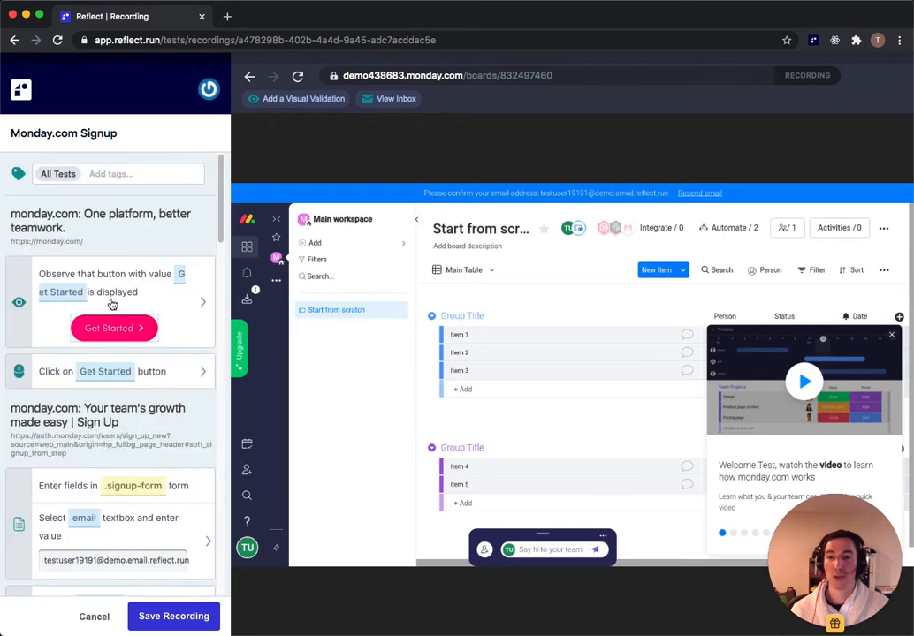
scroll(119, 378, down, 2)
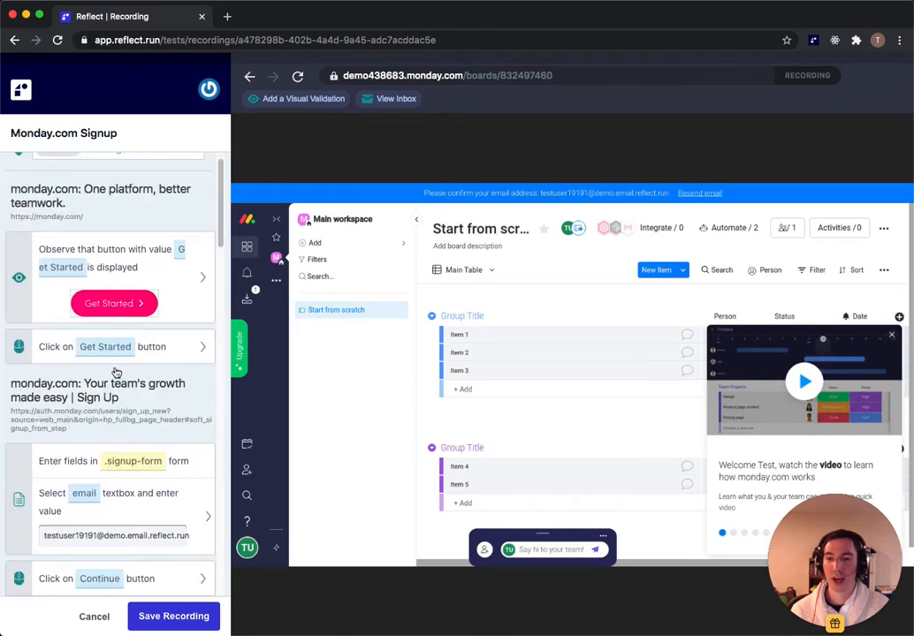
click(122, 491)
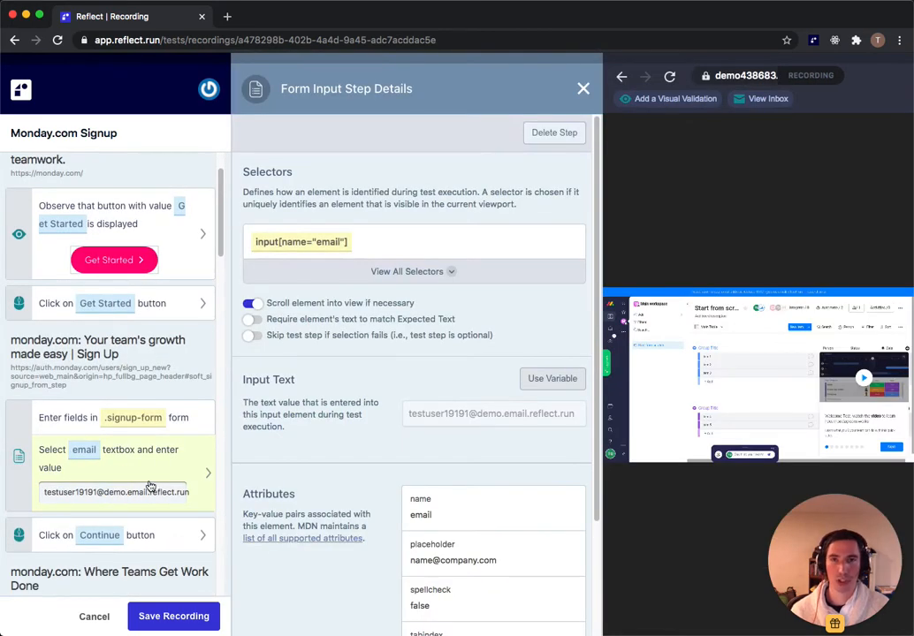
click(550, 380)
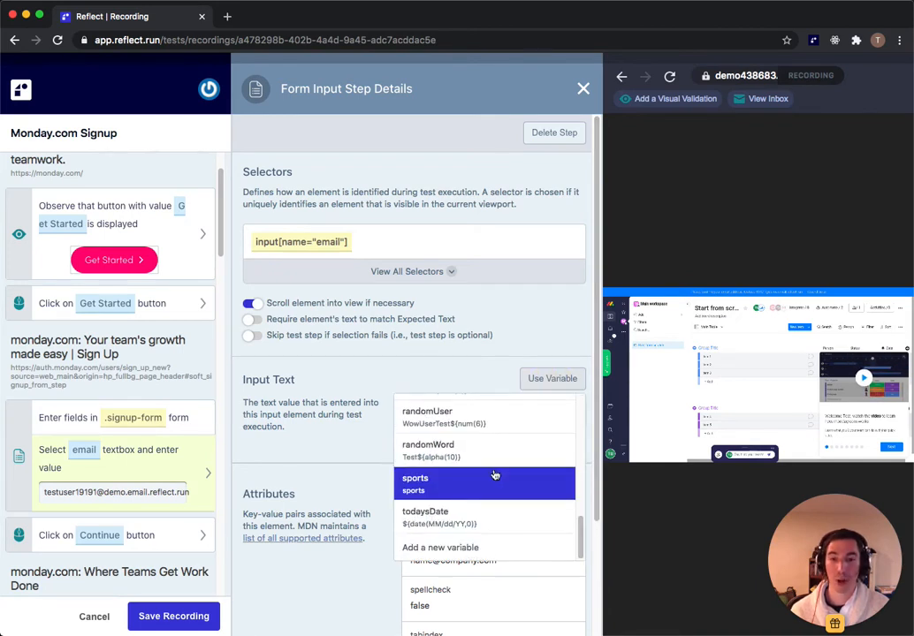
scroll(482, 476, up, 2)
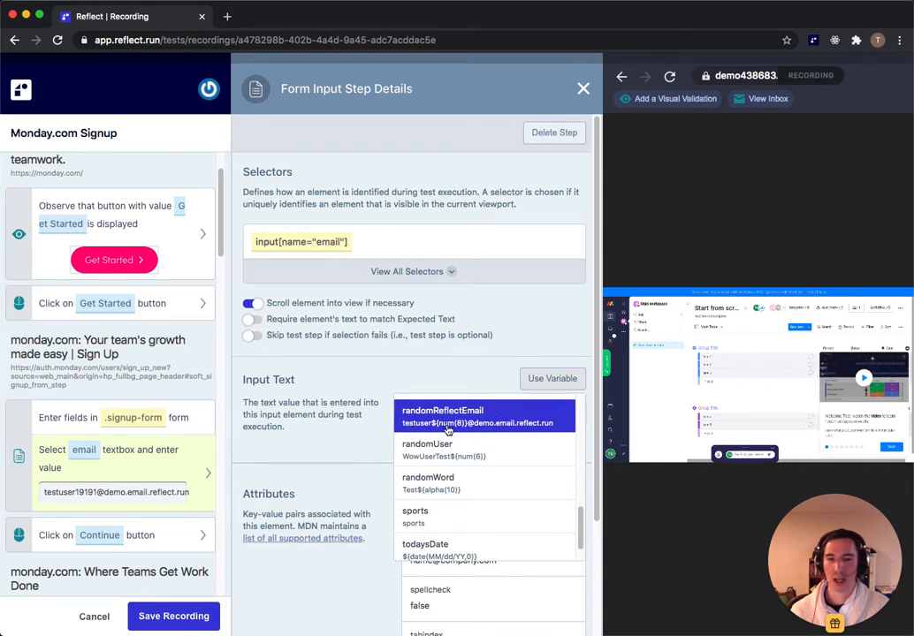
click(524, 421)
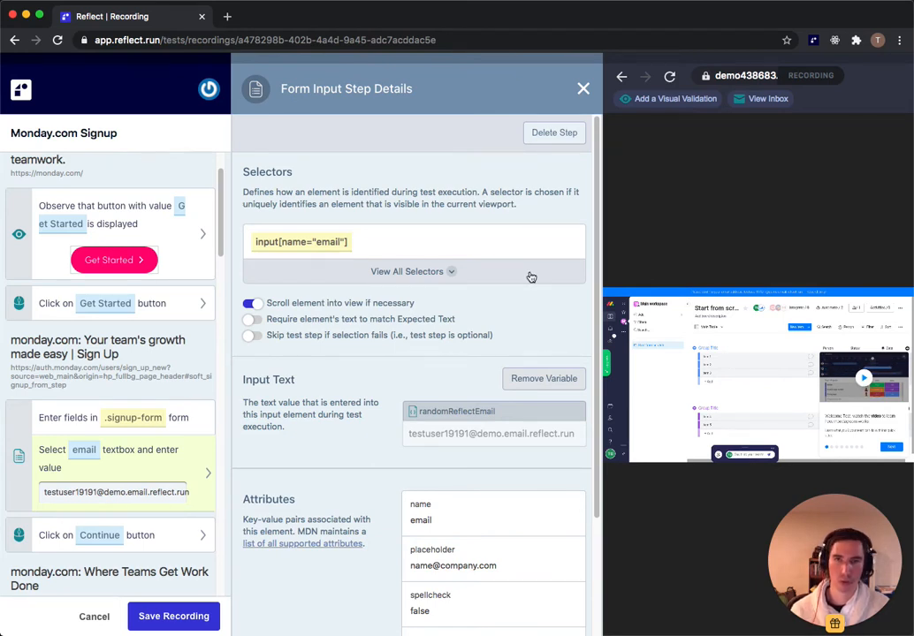
click(582, 90)
Step: Mark the banner's email address as dynamic text bound to randomReflectEmail
scroll(177, 477, down, 5)
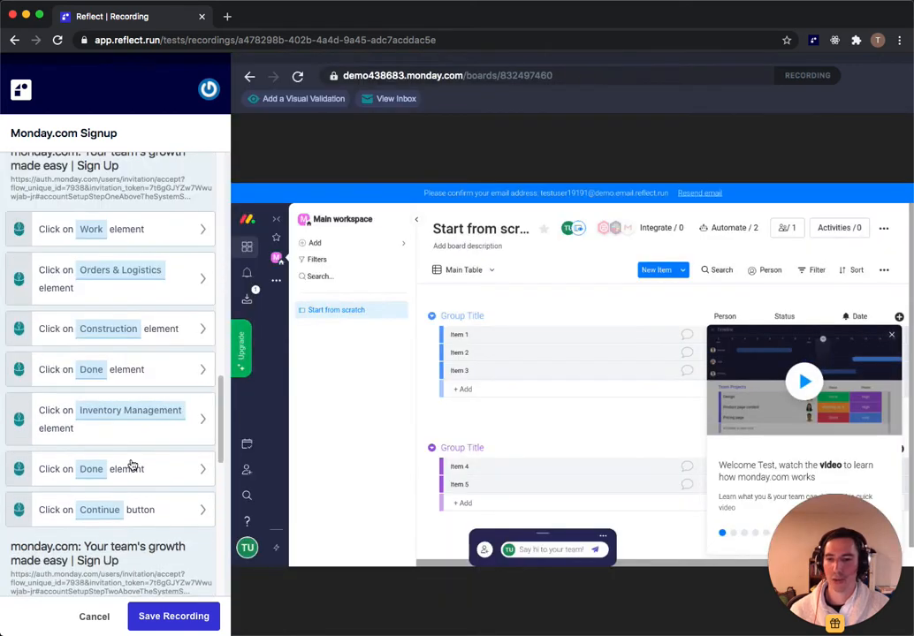
scroll(131, 466, down, 5)
click(108, 517)
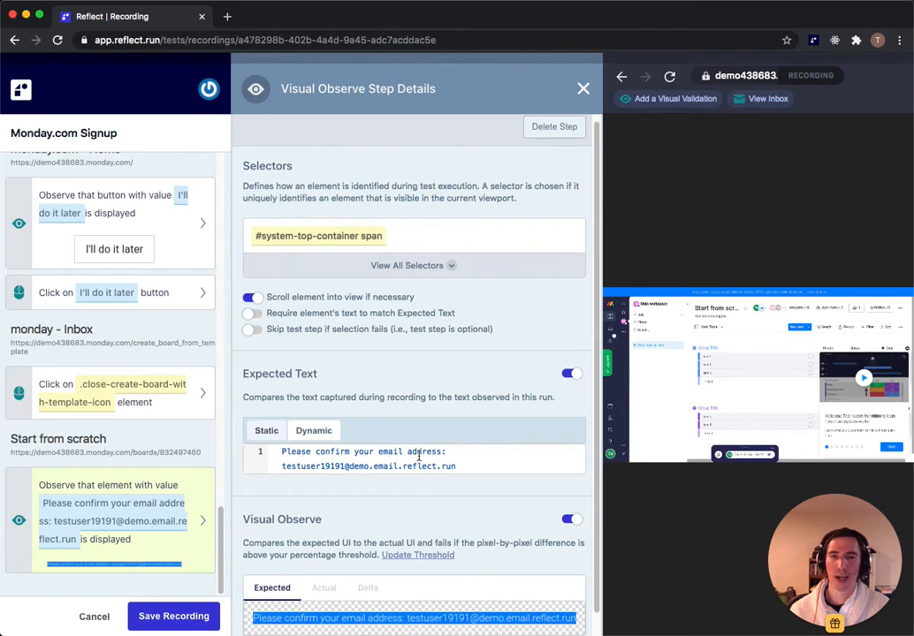
scroll(419, 456, down, 1)
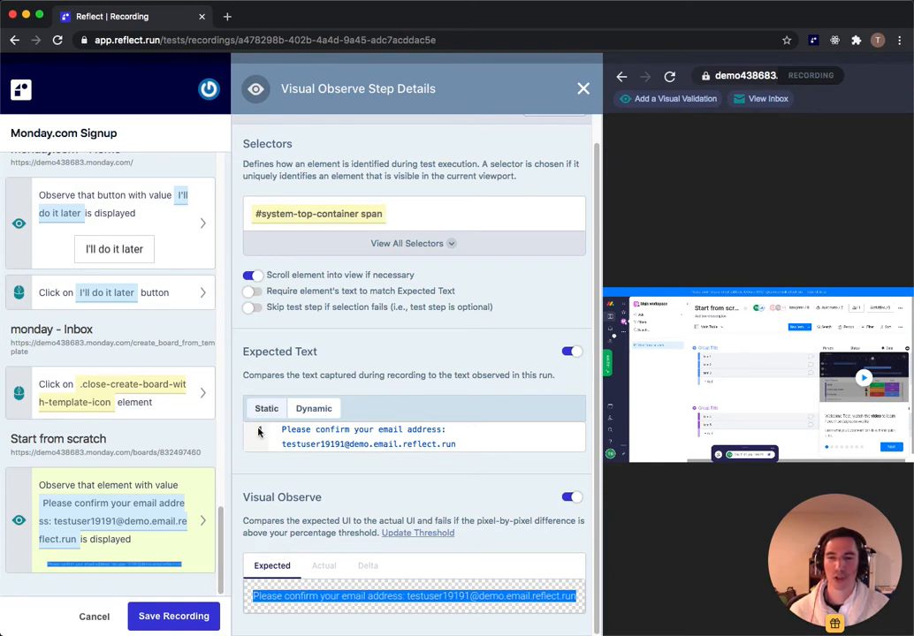
click(306, 410)
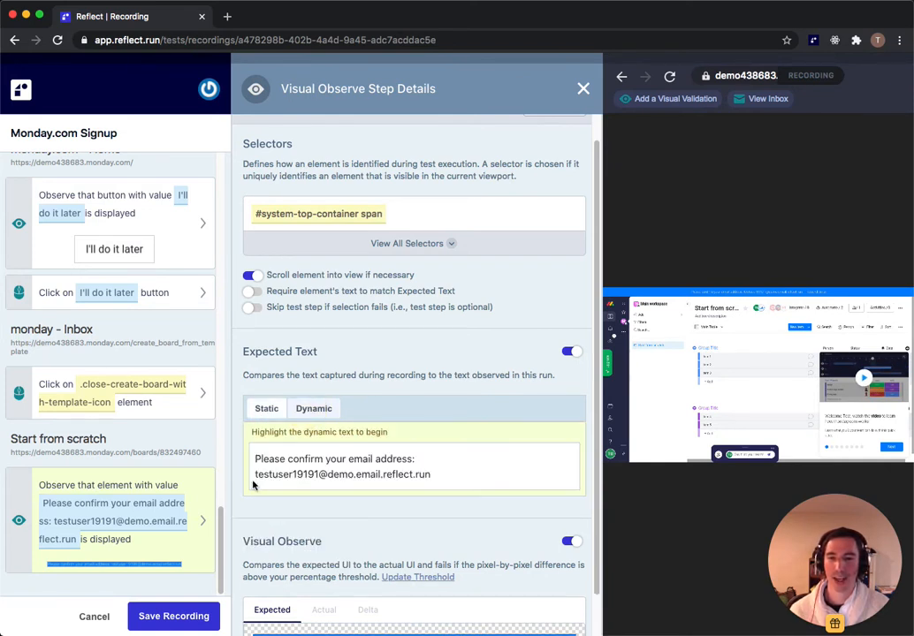
drag(254, 476, 433, 473)
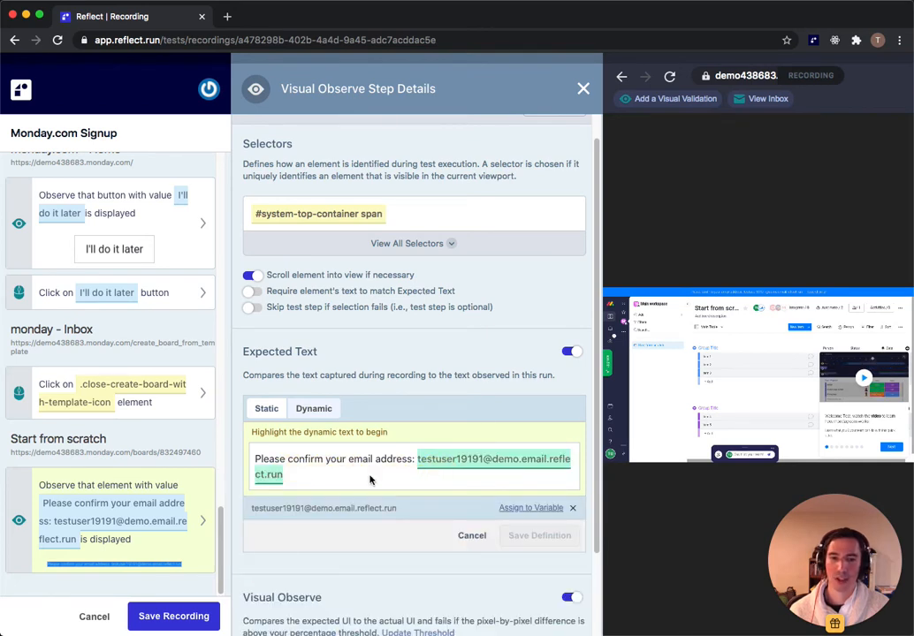
click(531, 510)
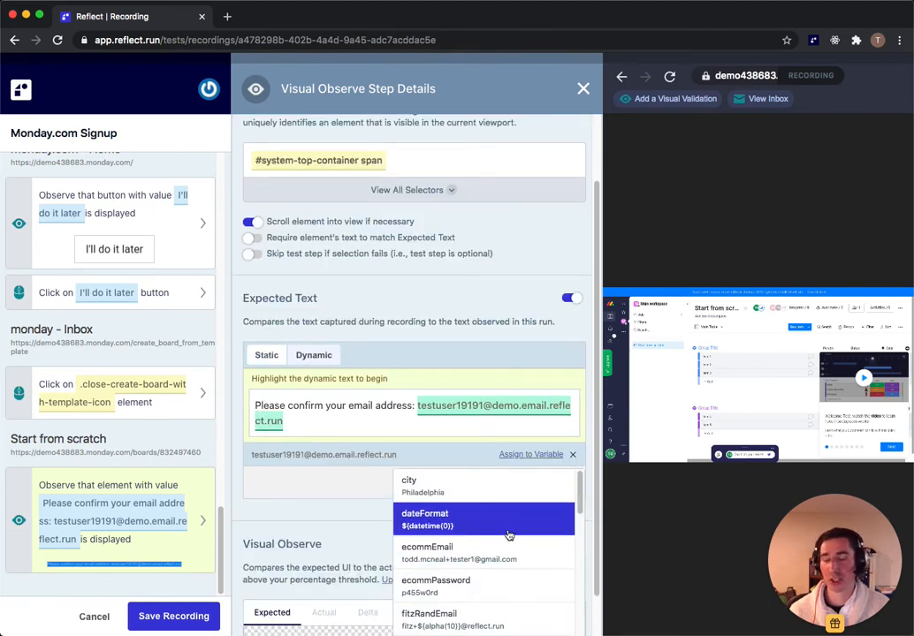
scroll(484, 548, down, 10)
scroll(484, 520, up, 3)
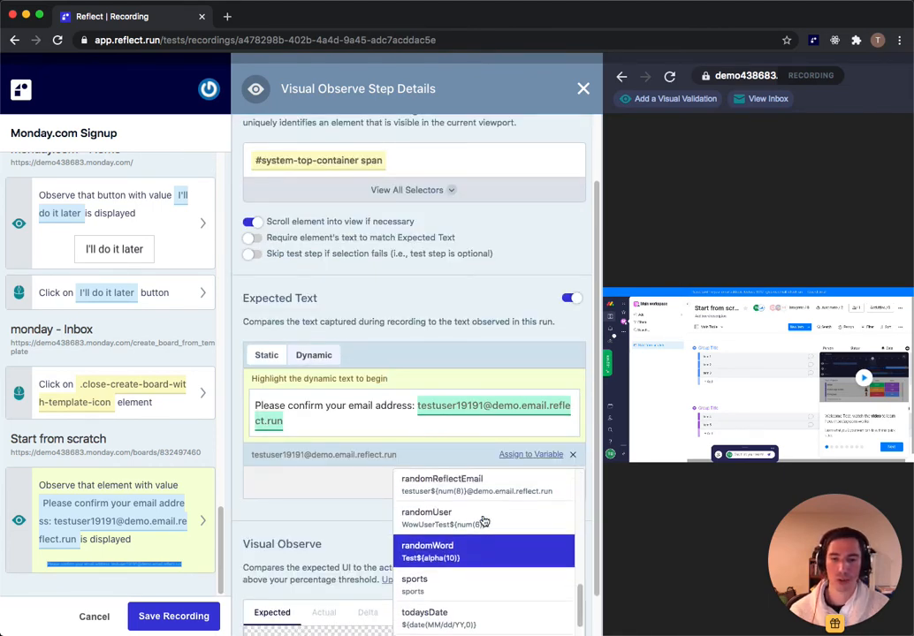
click(515, 501)
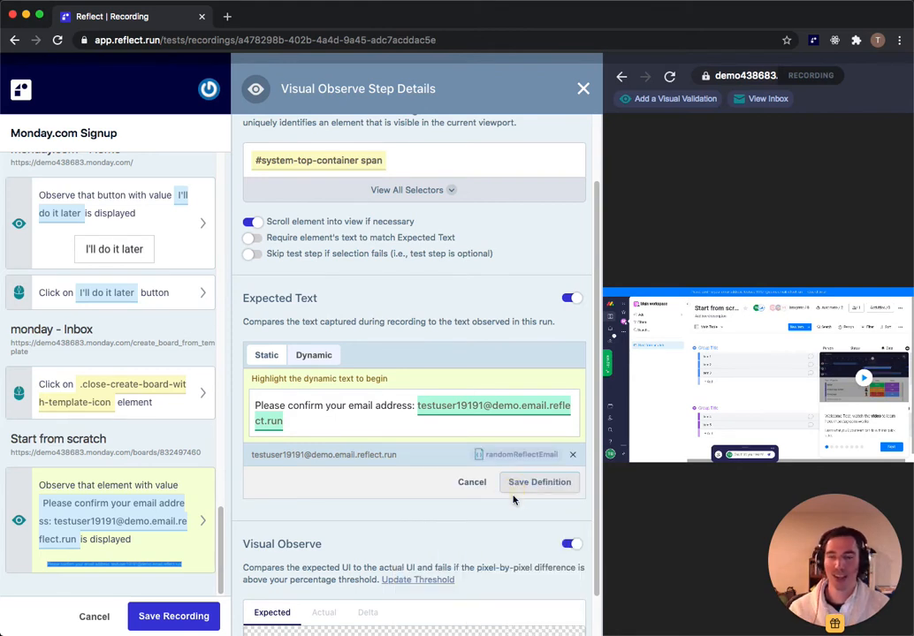
click(529, 487)
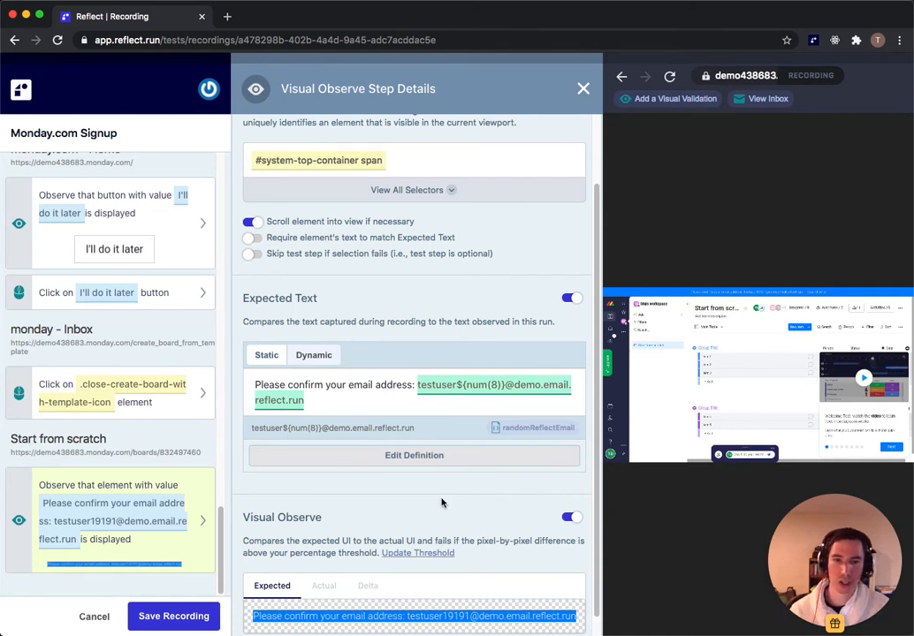
Step: Switch off the banner step's pixel-by-pixel Visual Observe comparison
scroll(481, 508, down, 1)
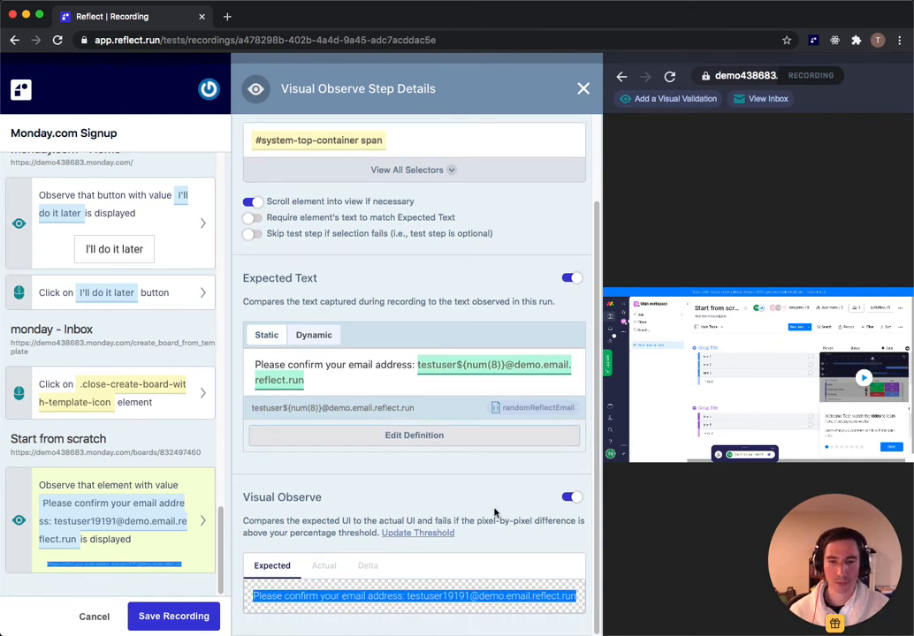
click(564, 499)
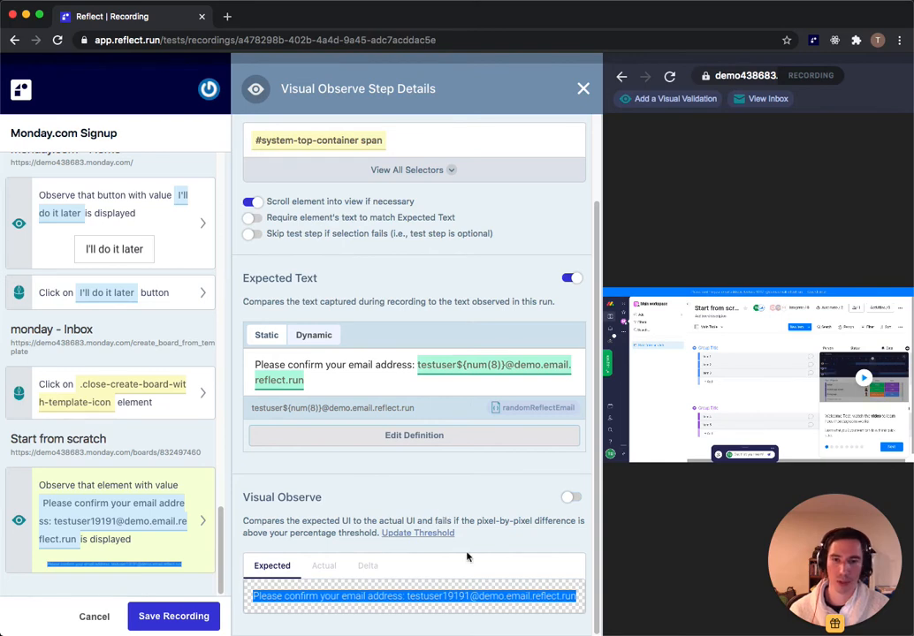
click(584, 89)
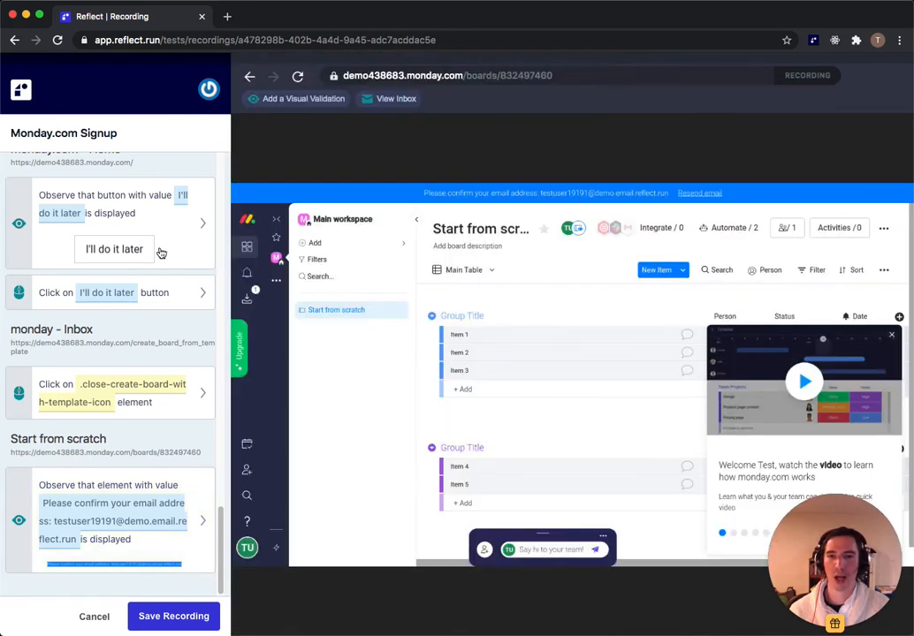
Step: Open the Welcome to monday.com email in the test inbox and select its login URL
click(386, 102)
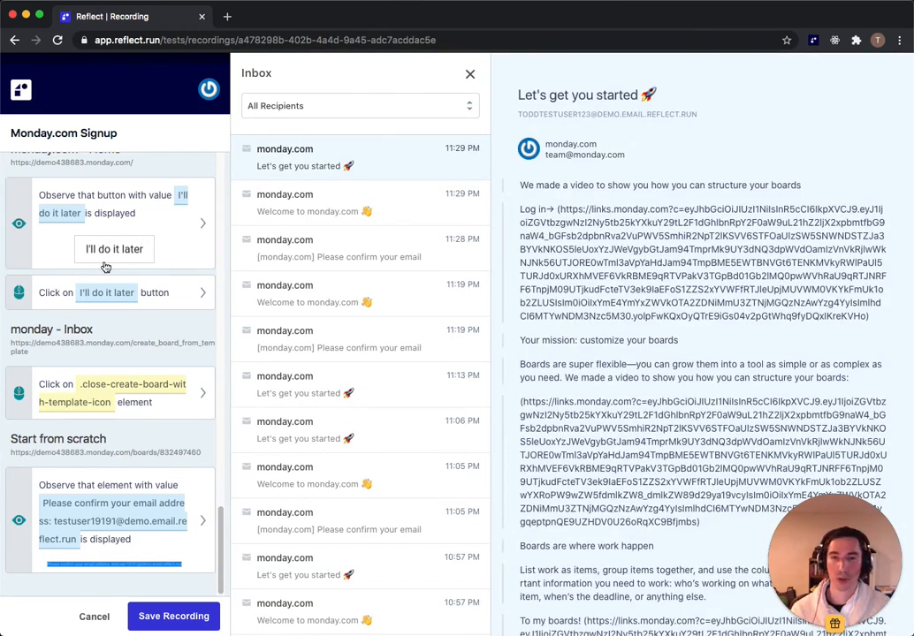
click(386, 200)
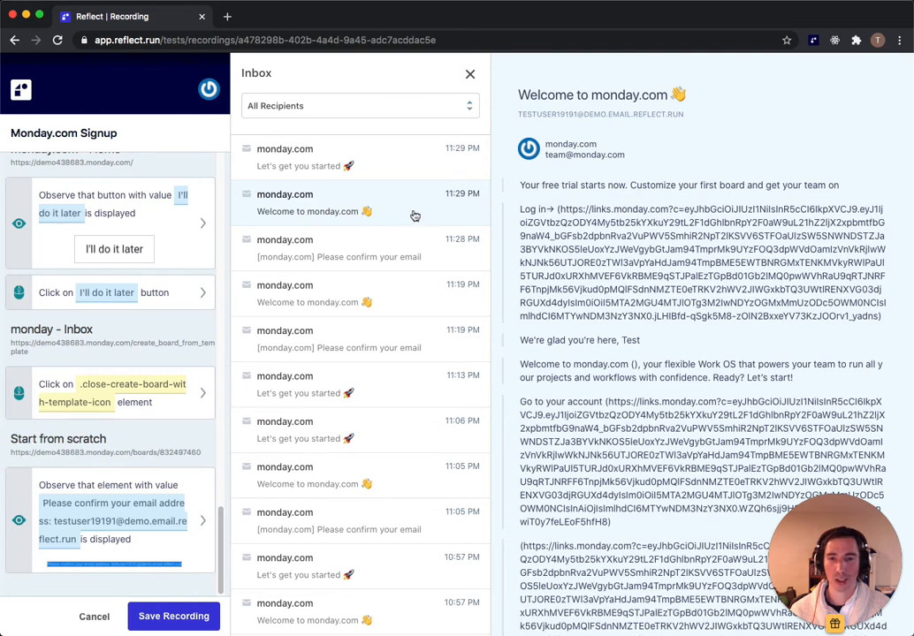
mouse_move(584, 243)
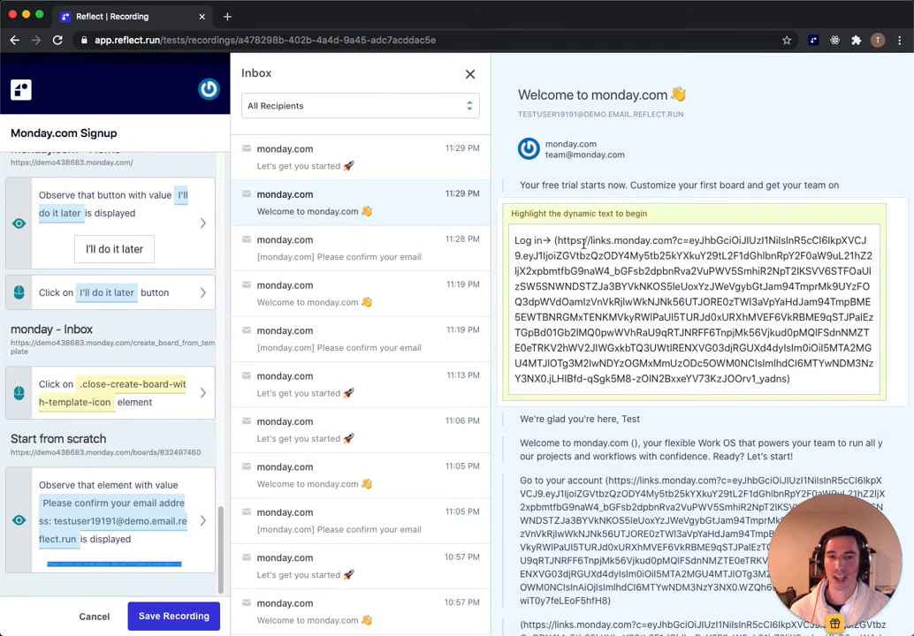
drag(557, 240, 786, 382)
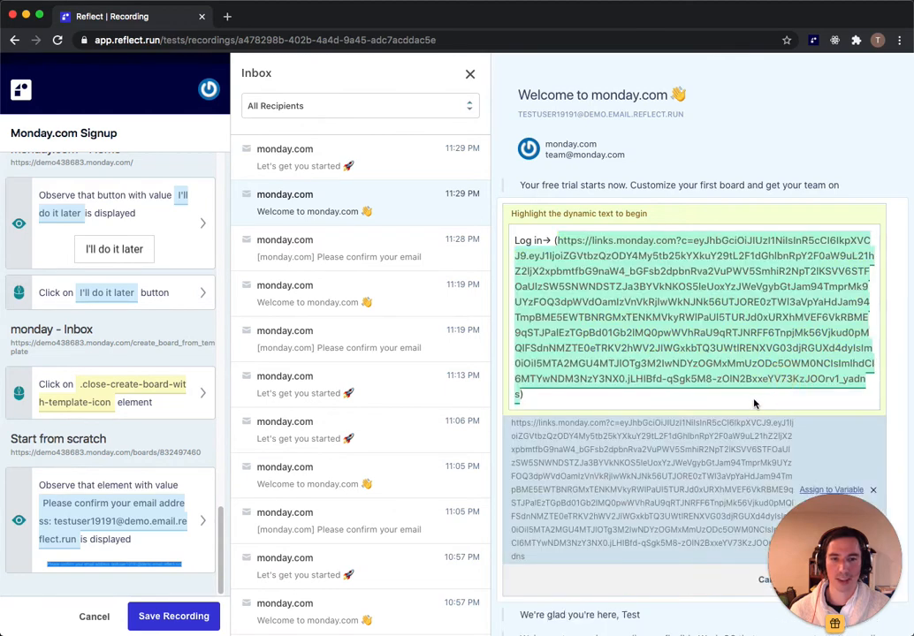
drag(822, 553, 108, 510)
Step: Assign the selected login URL to a new variable named confirmMondayUrl
click(895, 473)
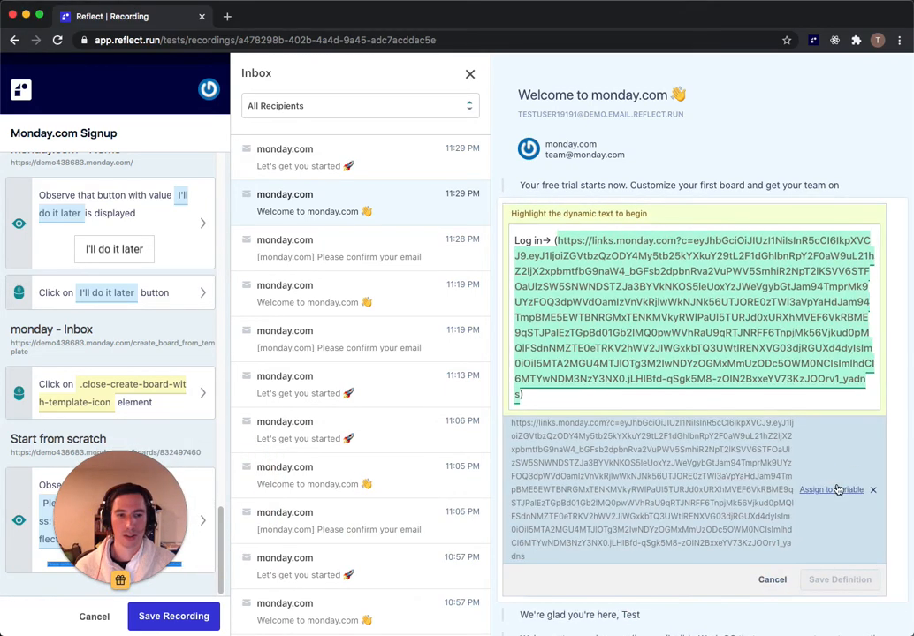
click(841, 491)
scroll(751, 539, down, 5)
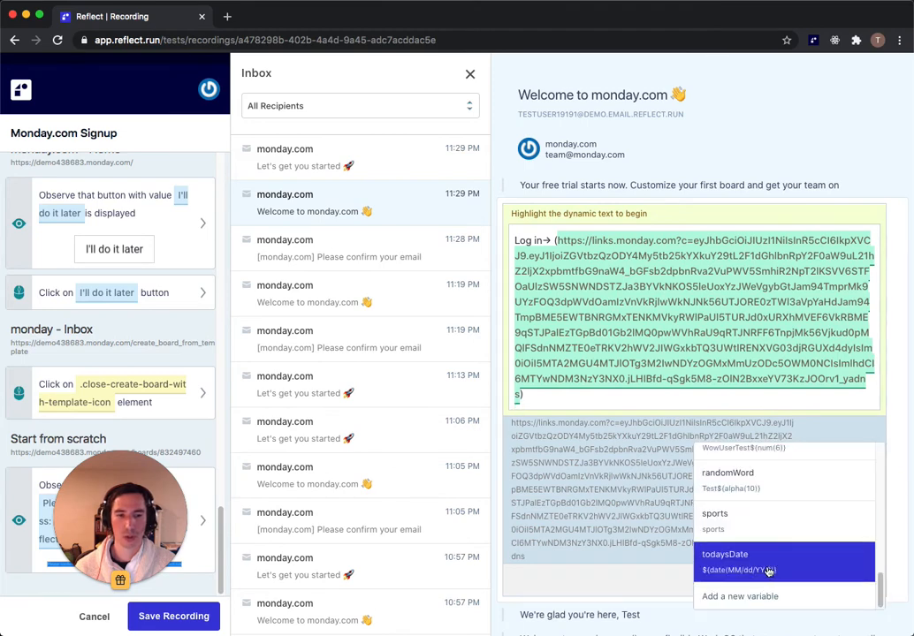
click(771, 595)
click(432, 165)
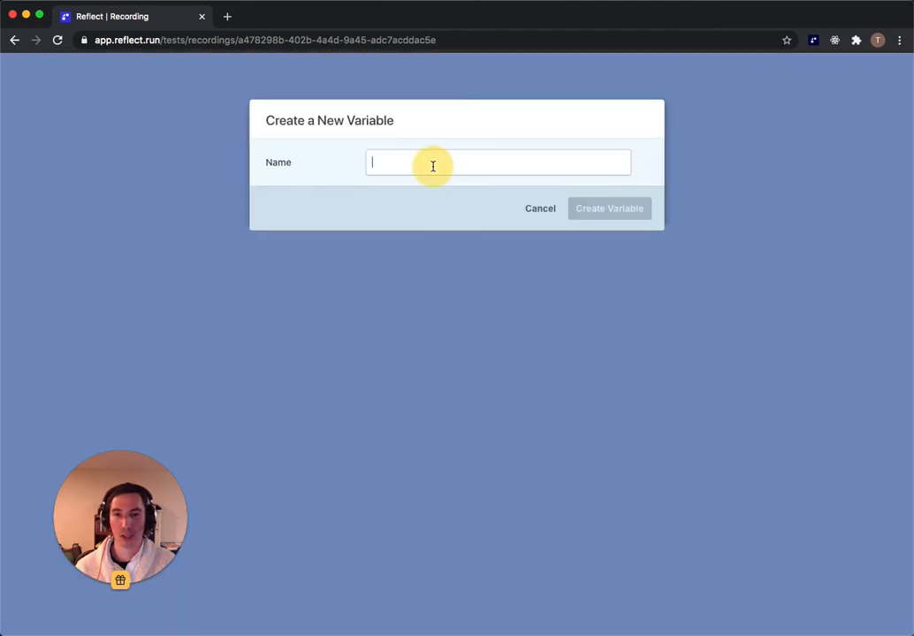
text(confirm)
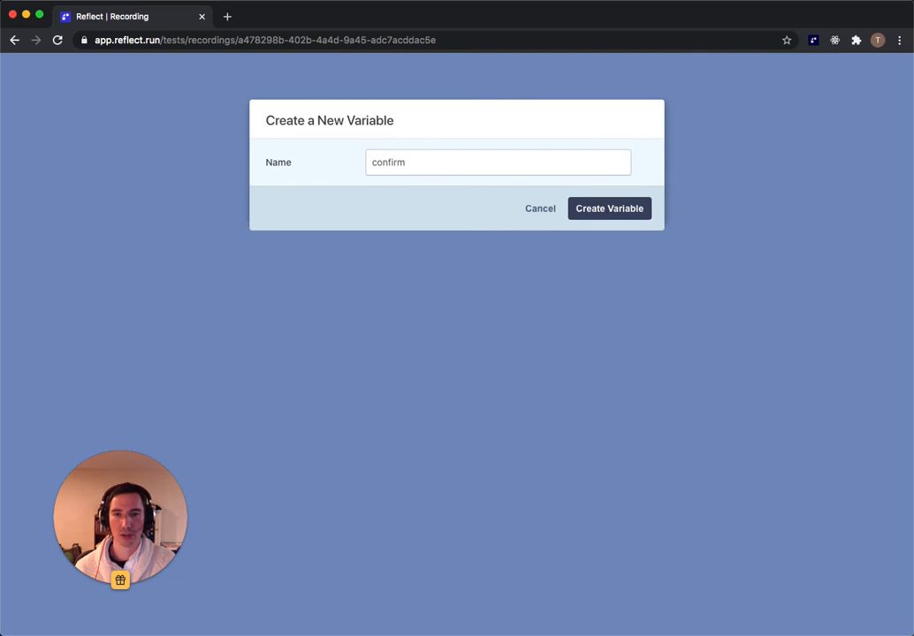
text(MondayUrl)
click(582, 209)
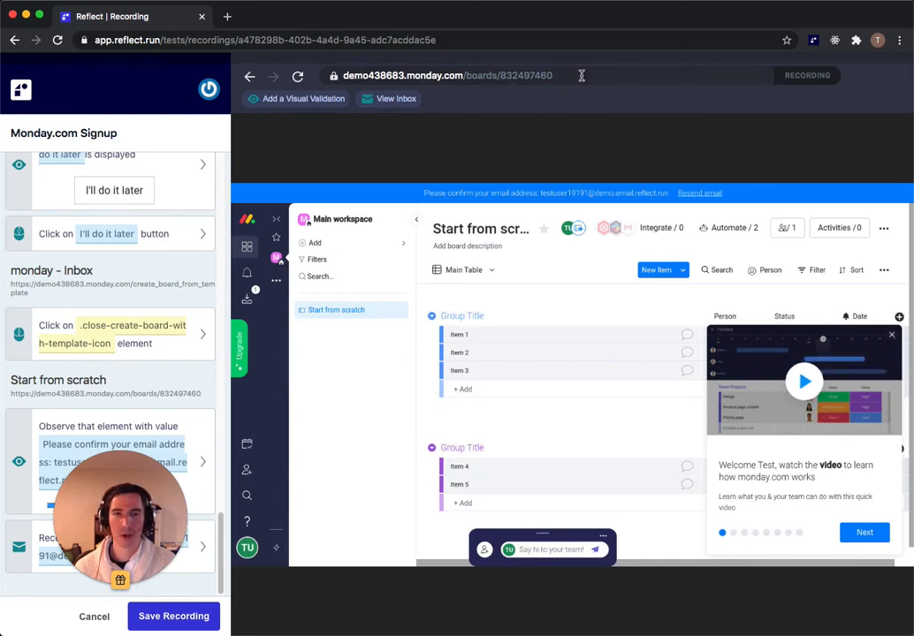
Step: Set the receive-email step's Recipient Email to the randomReflectEmail variable
drag(136, 498, 865, 563)
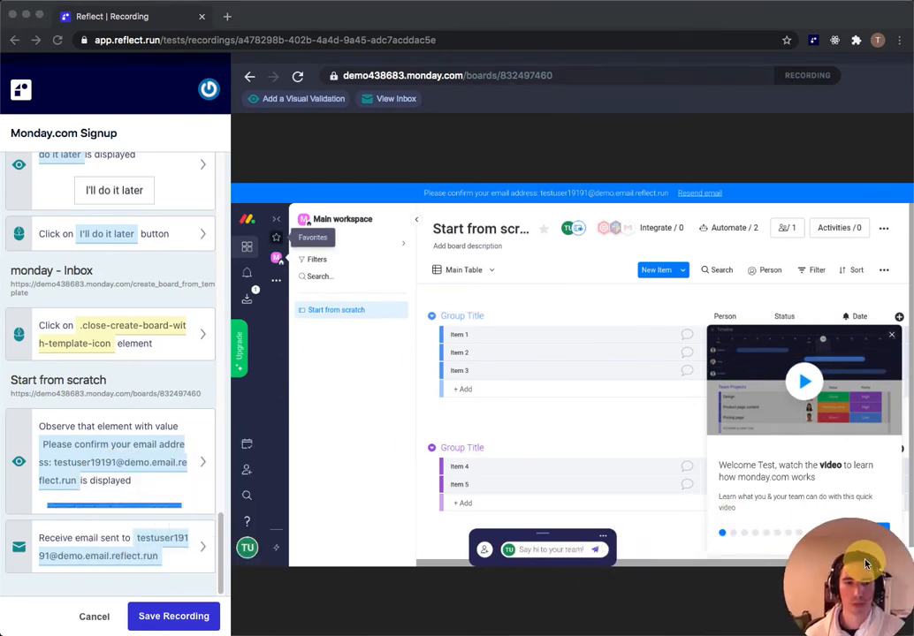
click(90, 542)
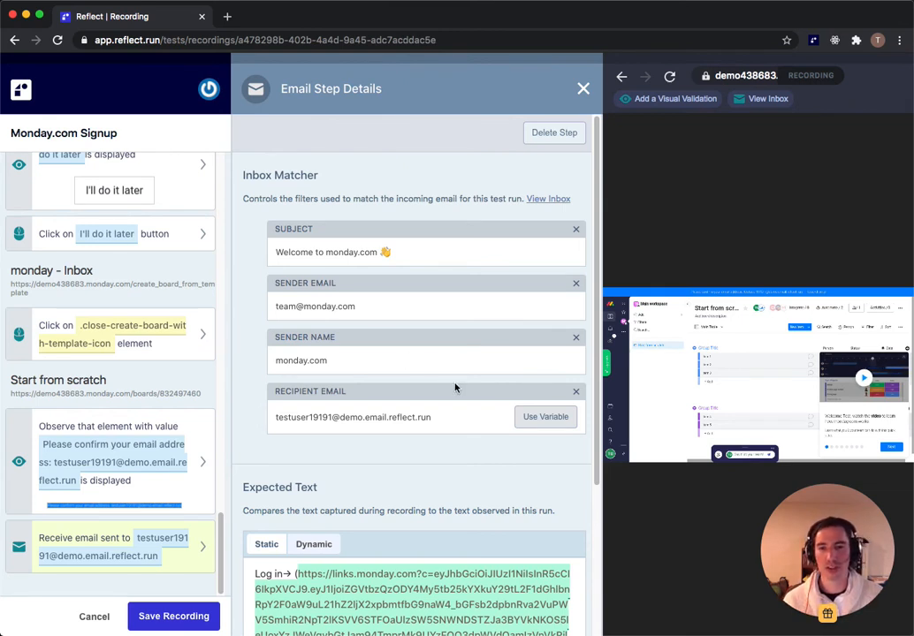
click(538, 420)
scroll(493, 512, down, 2)
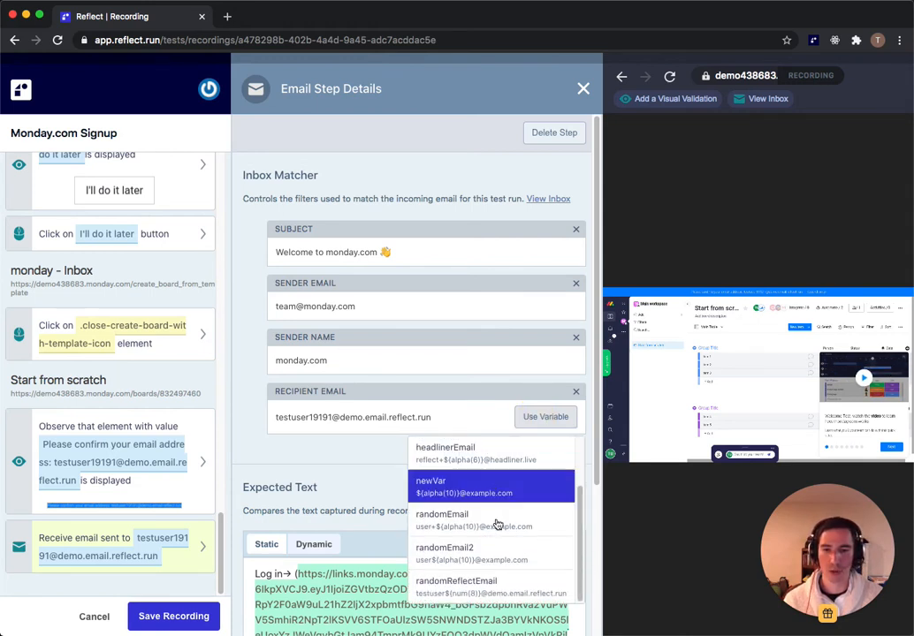
click(506, 598)
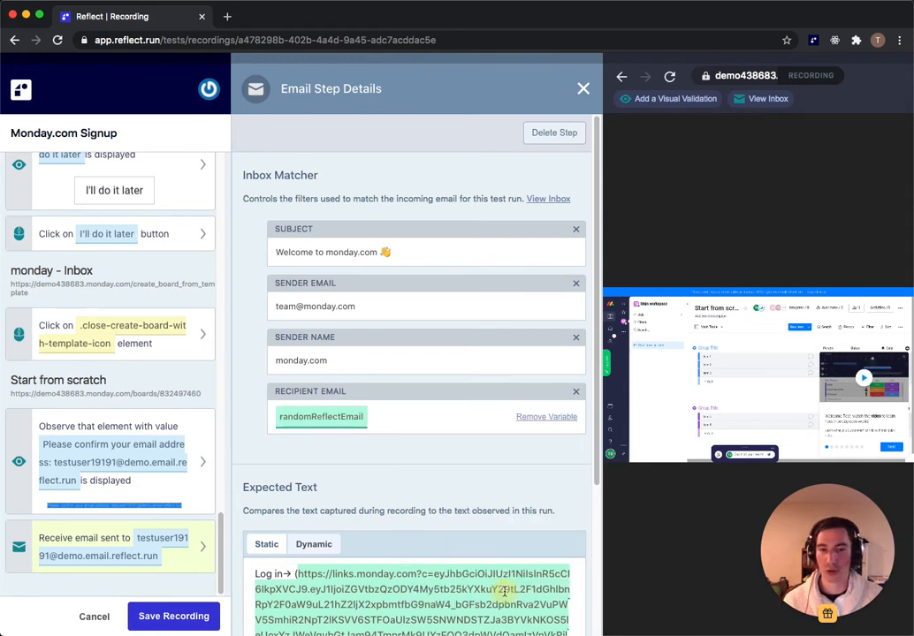
click(583, 89)
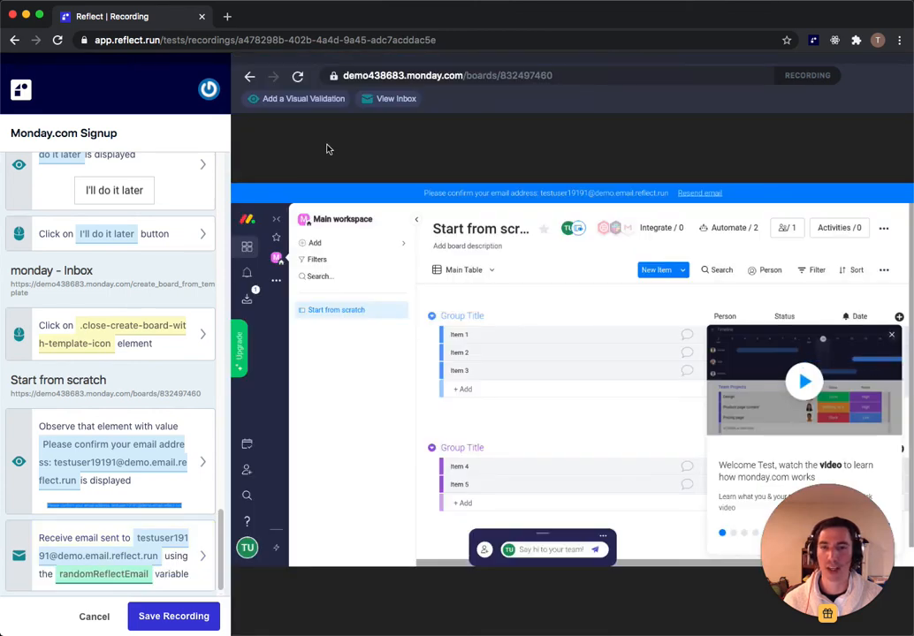
Step: Navigate the recorded browser to the URL stored in confirmMondayUrl
click(581, 78)
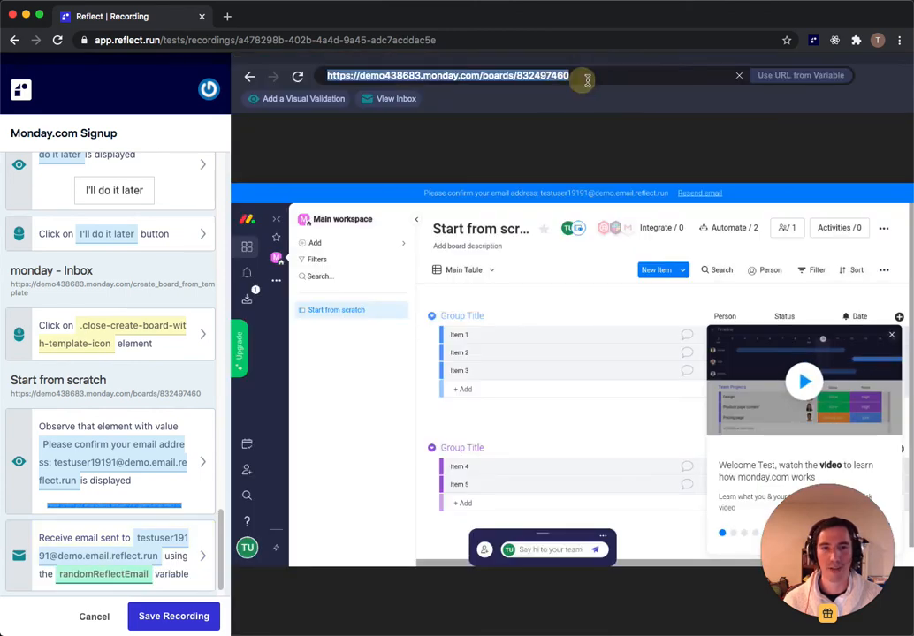
click(805, 78)
click(778, 101)
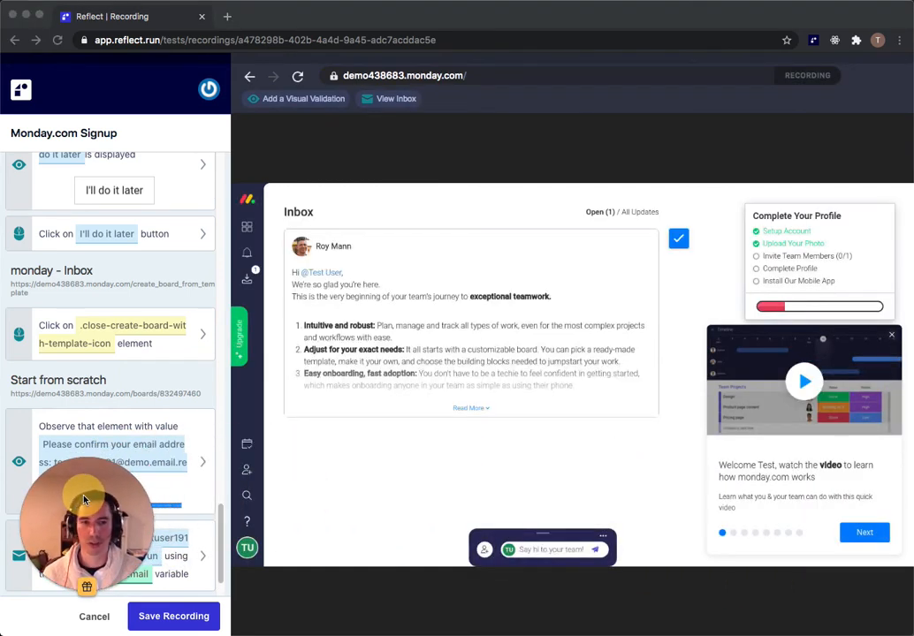
Step: Add a visual validation of the Complete Your Profile card and save the recording
click(294, 100)
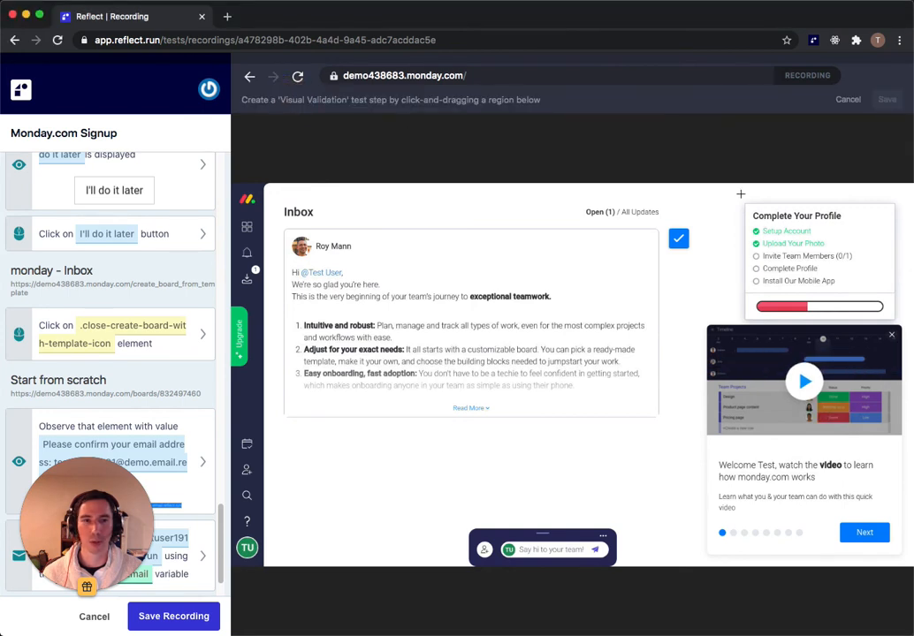
drag(740, 193, 895, 327)
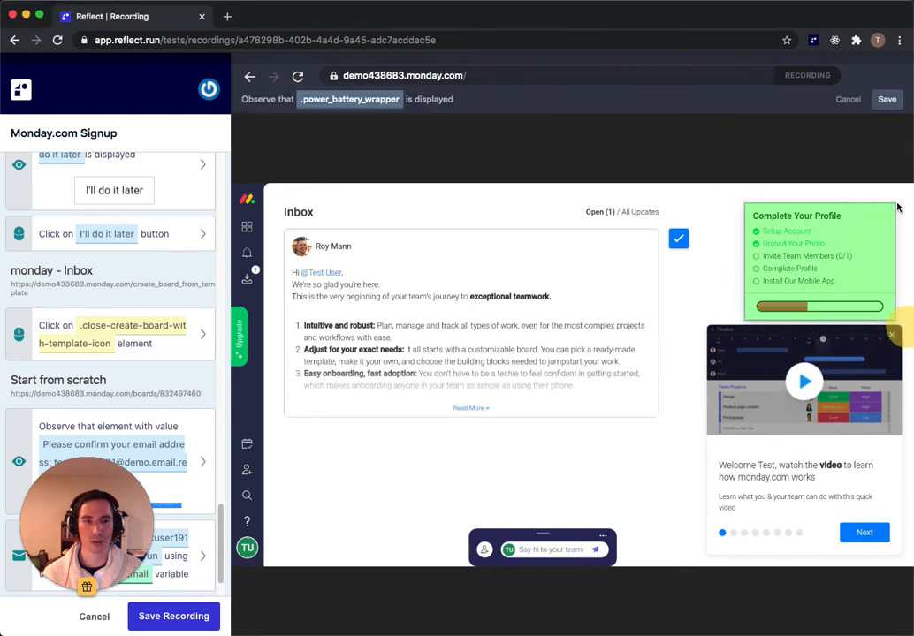
click(886, 99)
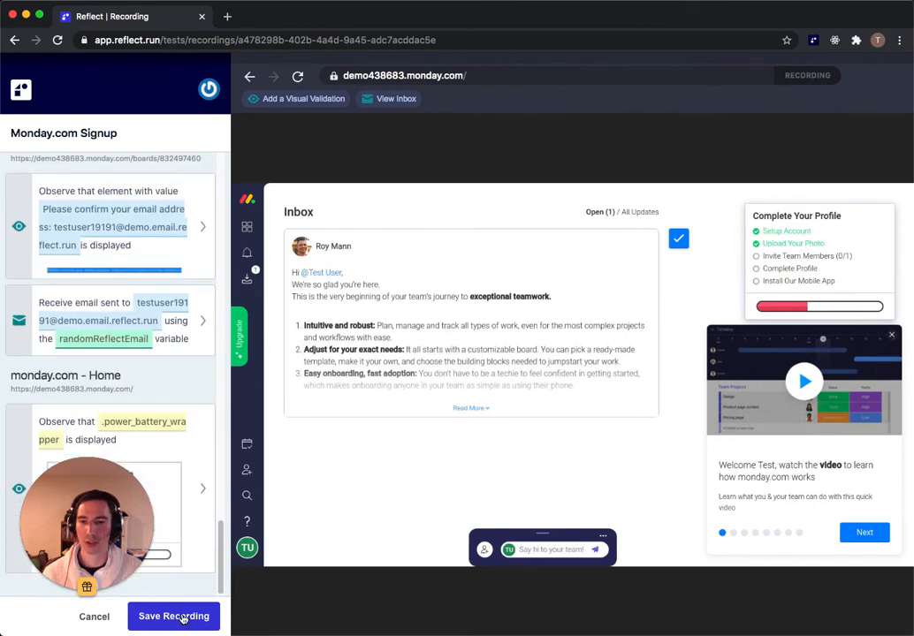
click(181, 618)
Step: Confirm saving the Monday.com Signup test, then open its passed run's results
click(710, 352)
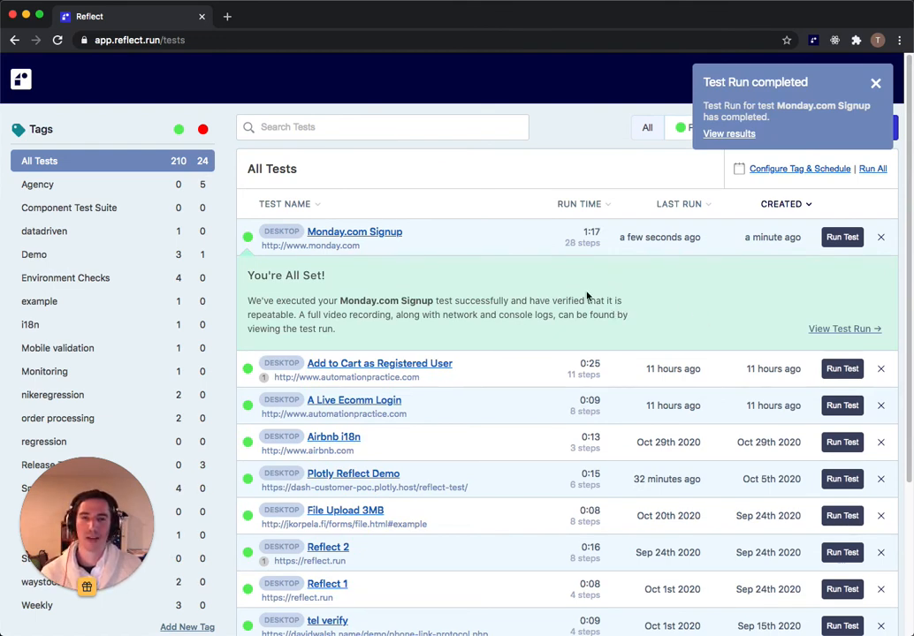
click(358, 233)
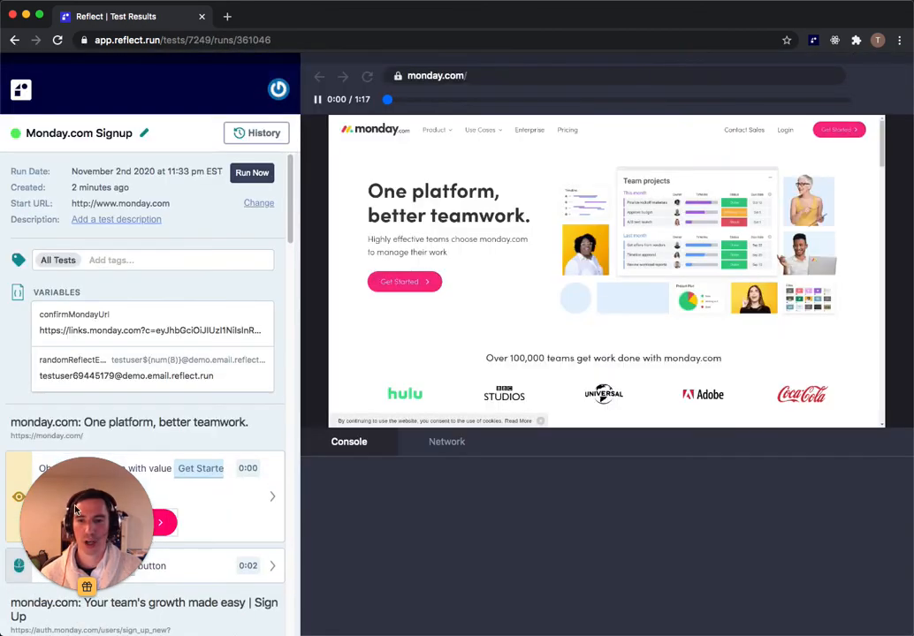
Step: Scrub the run's video replay forward to about 0:55 and watch to the end
drag(75, 508, 792, 532)
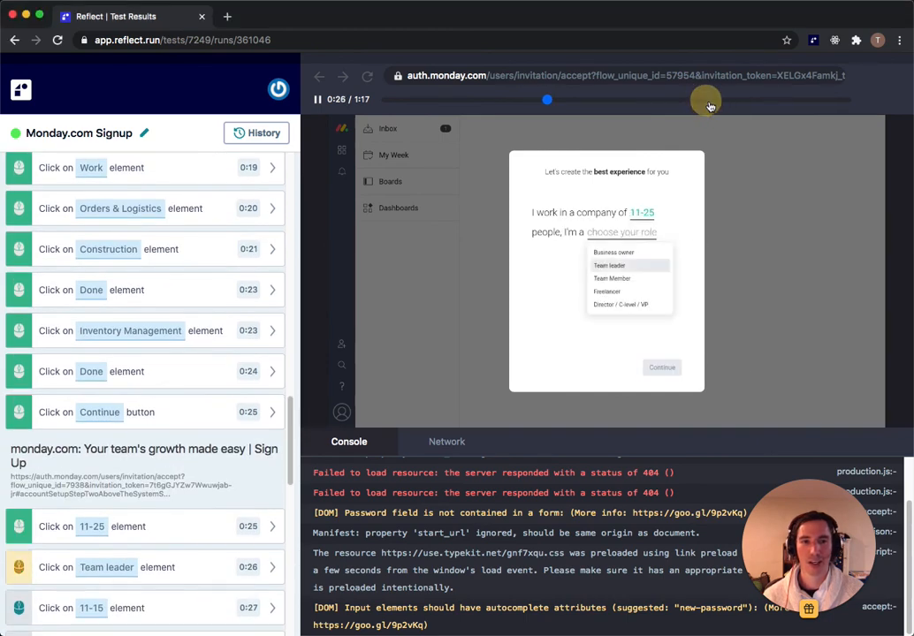
click(713, 101)
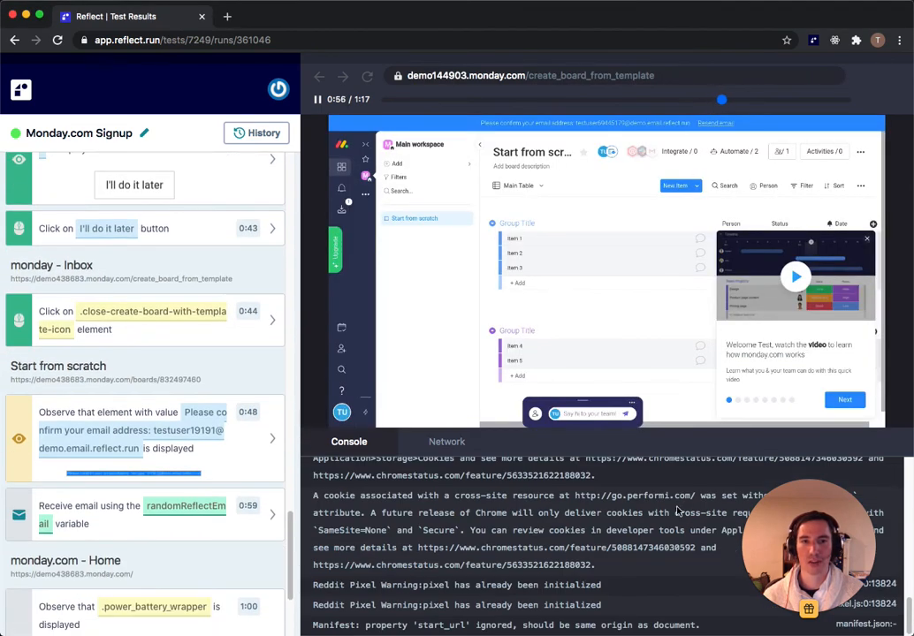